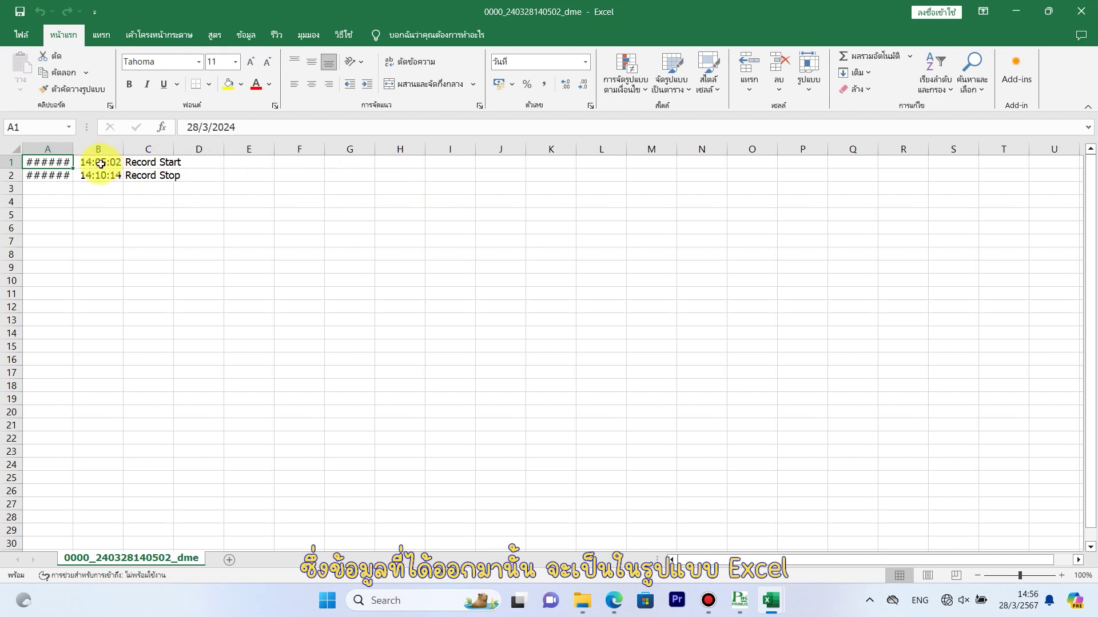
Examine the times logged for the Record Start and Record Stop entries in the worksheet
drag(101, 162, 211, 163)
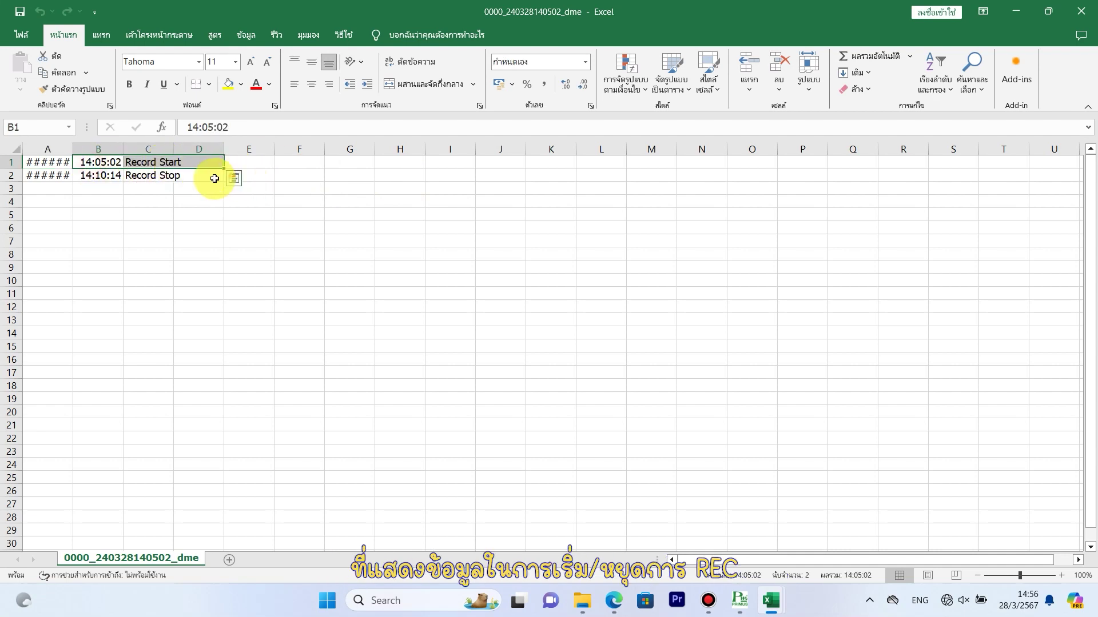
drag(84, 175, 191, 177)
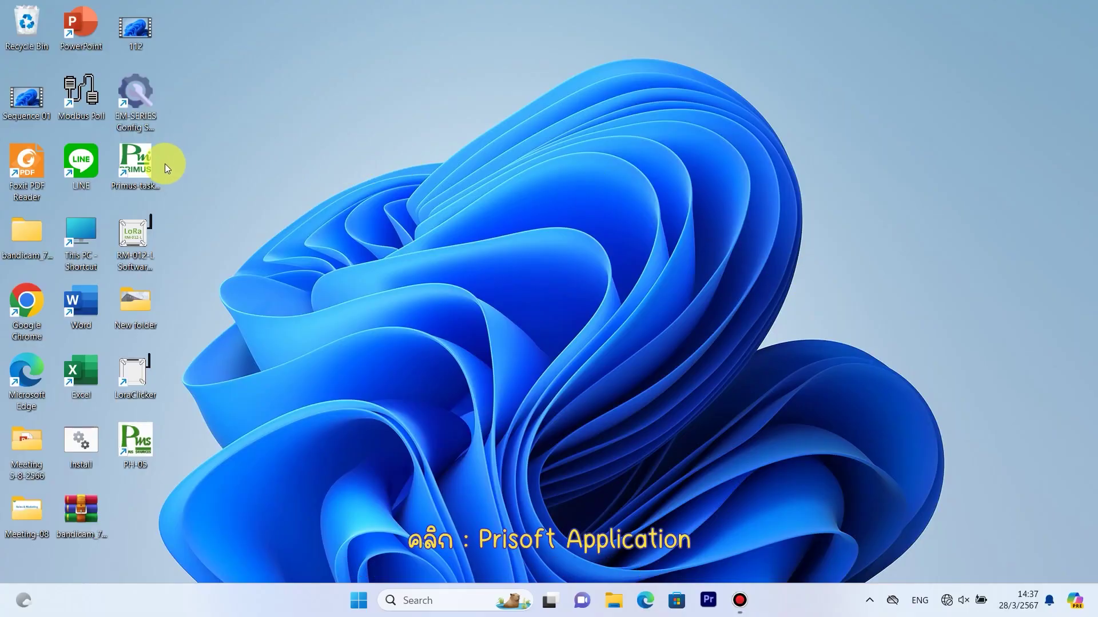
Launch the Prisoft application from the desktop and log in with the prefilled account credentials
double_click(149, 169)
click(660, 212)
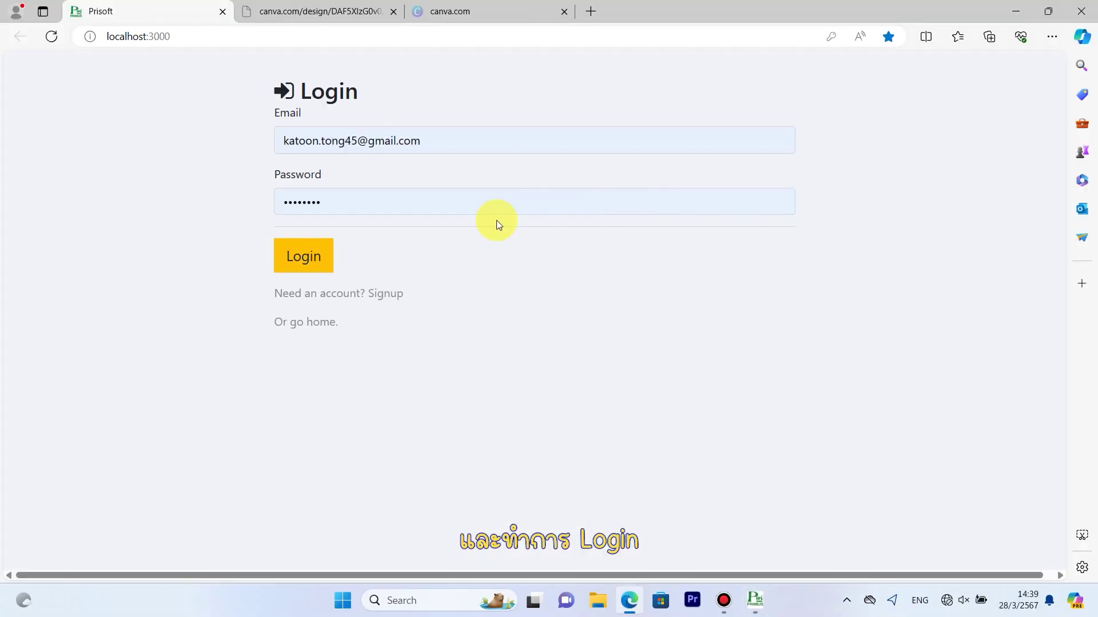
click(307, 260)
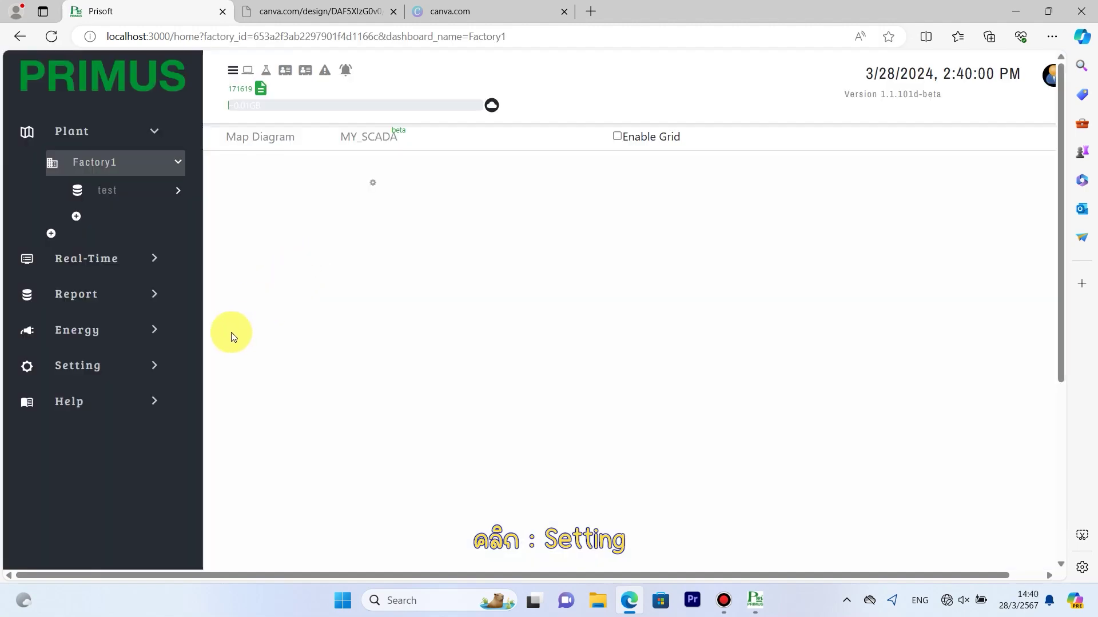
Open the Modbus settings and set the protocol of port 1 to RTU
click(149, 367)
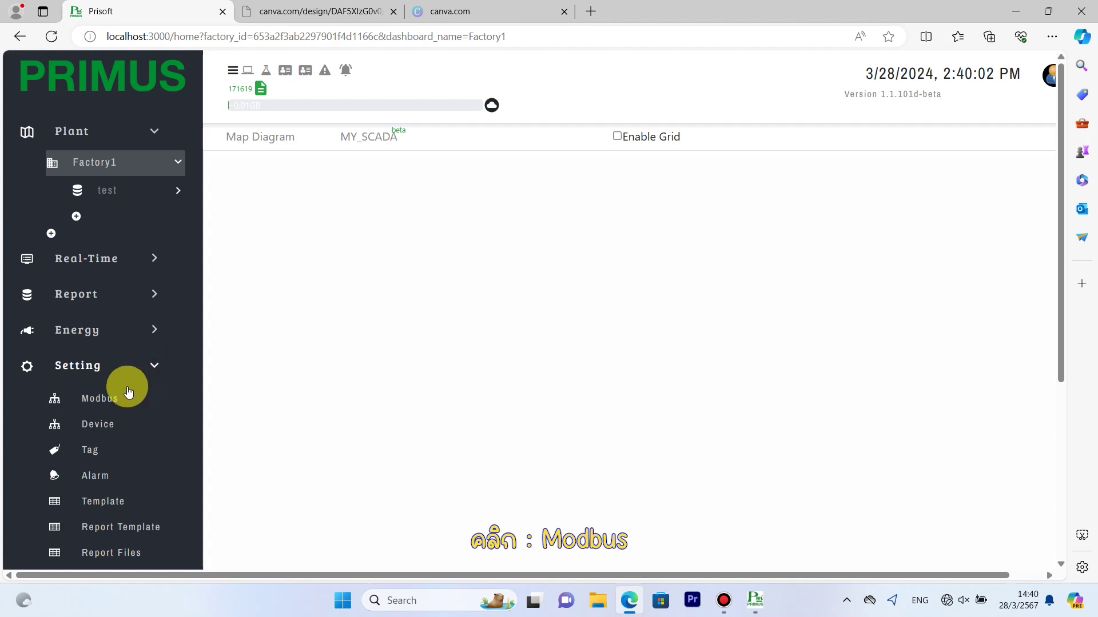
click(105, 400)
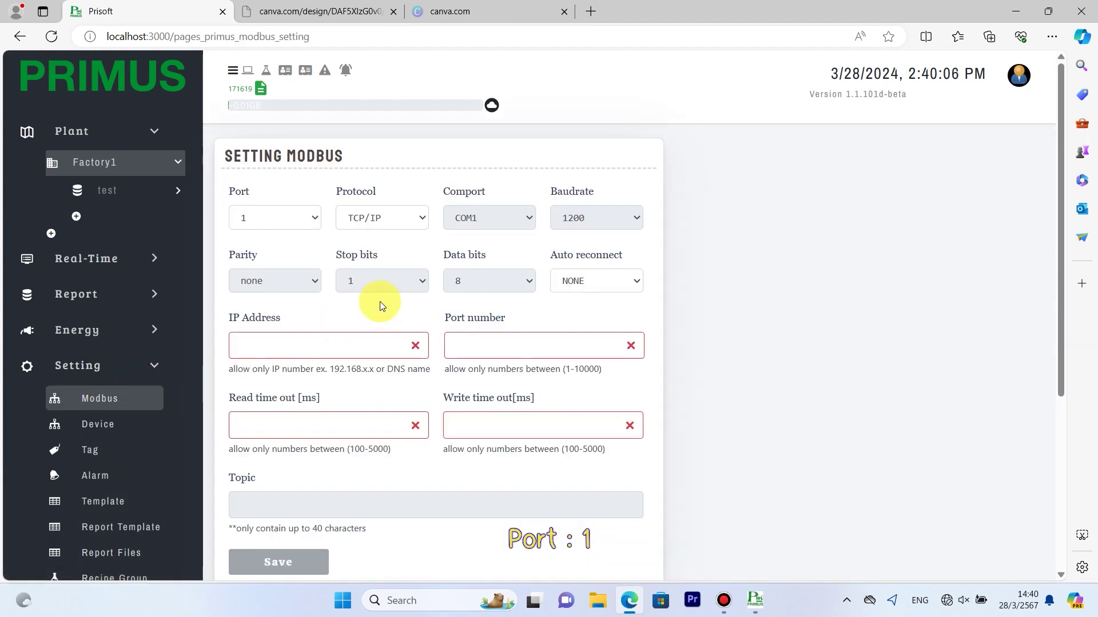
click(414, 222)
click(410, 253)
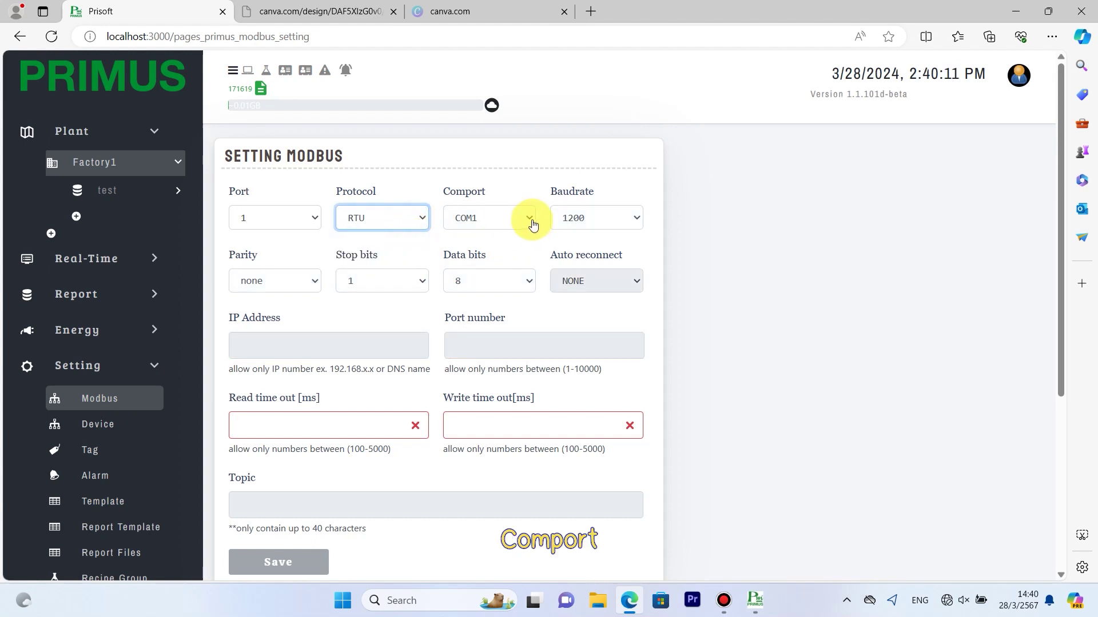
Check in Device Manager, under Computer Management, which COM port the USB serial adapter uses
click(532, 222)
click(532, 222)
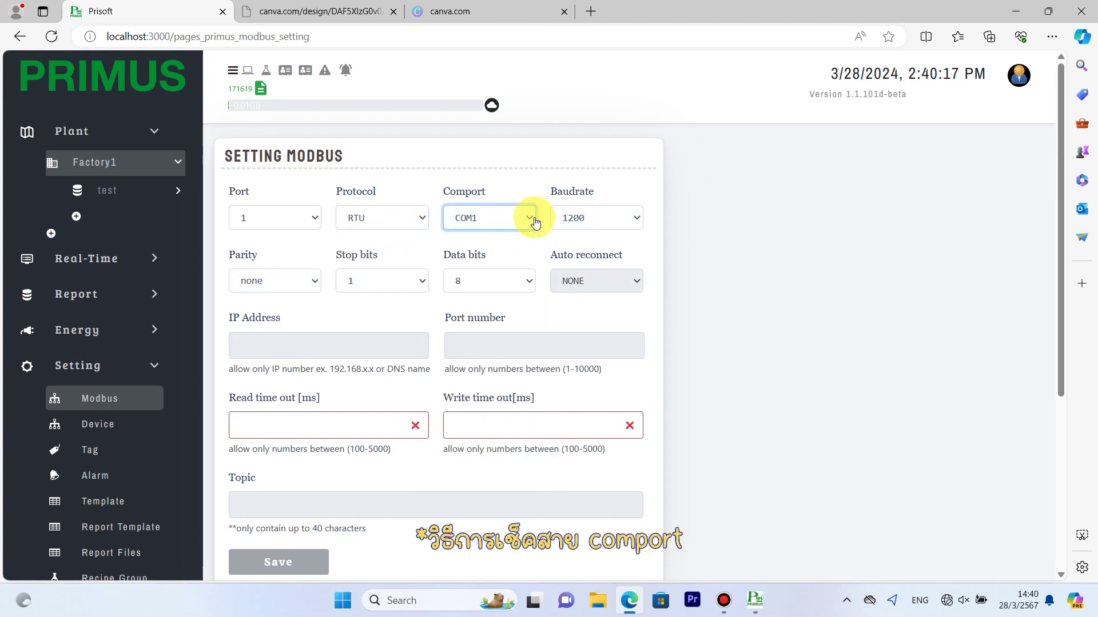
click(1015, 11)
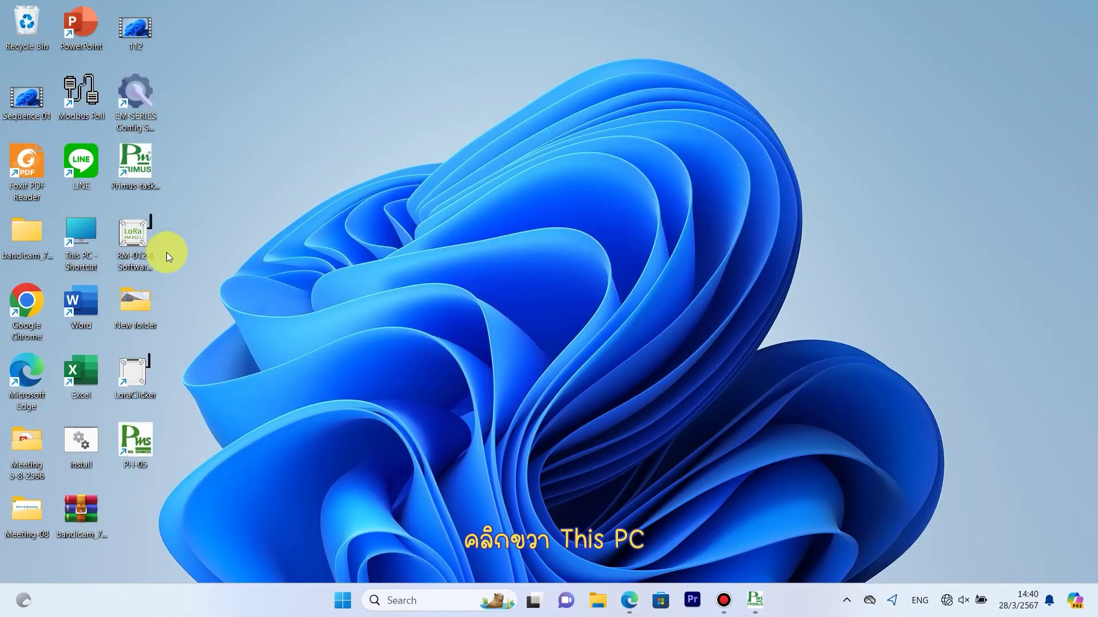
right_click(76, 245)
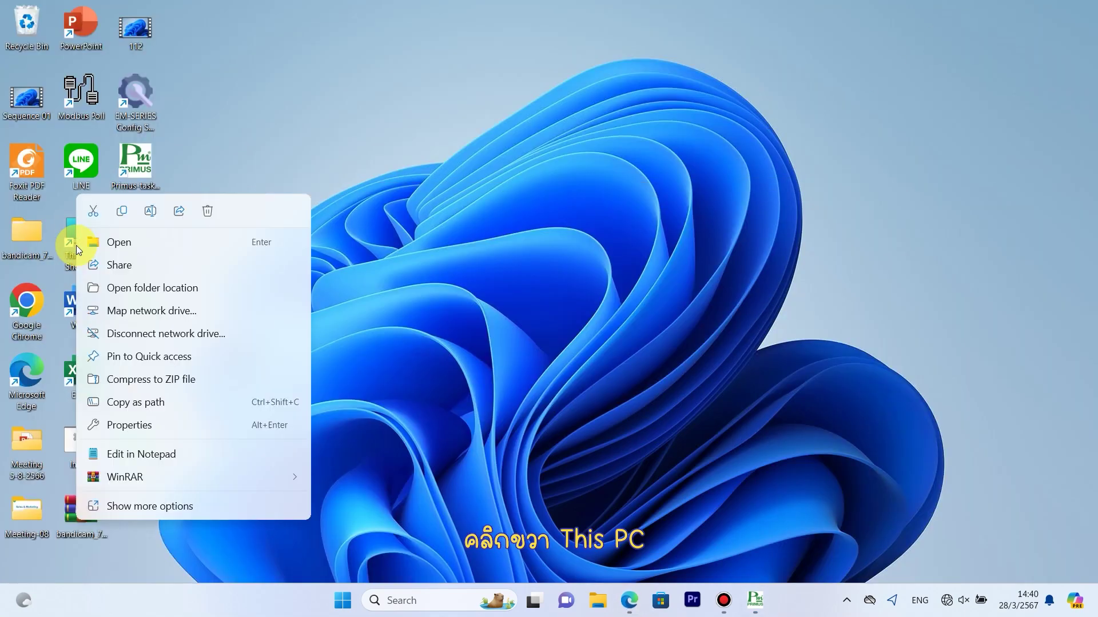
click(212, 509)
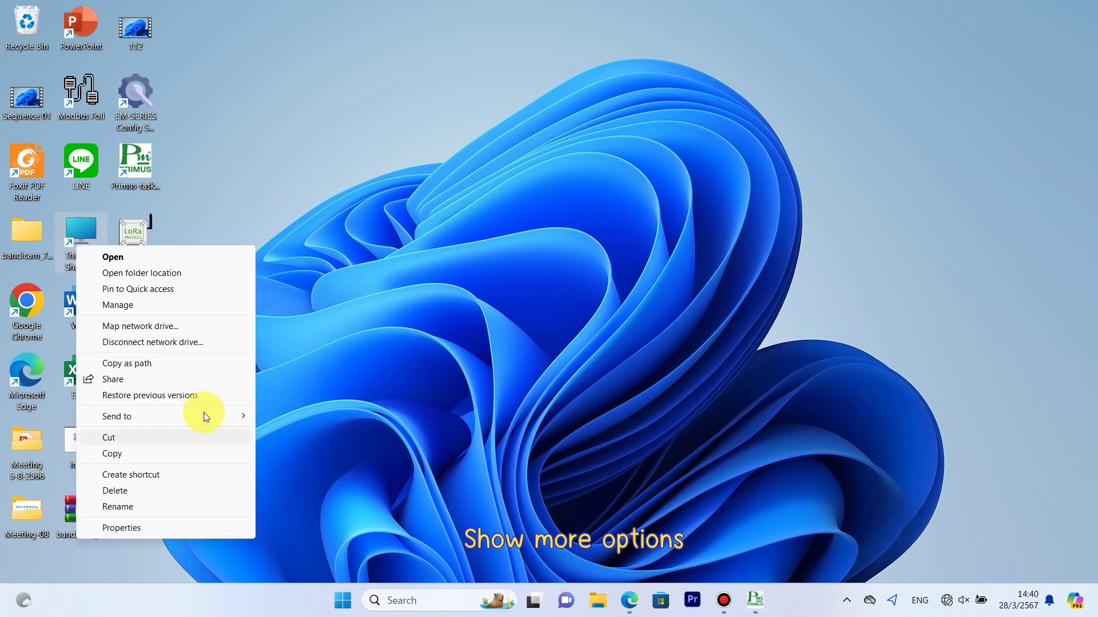
click(227, 308)
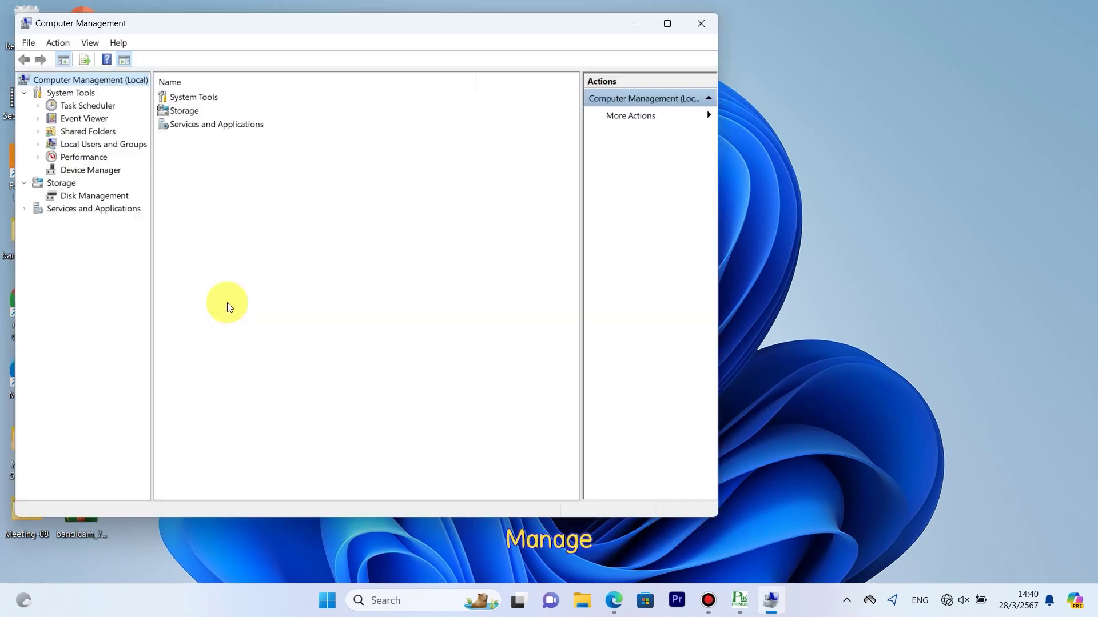
click(115, 173)
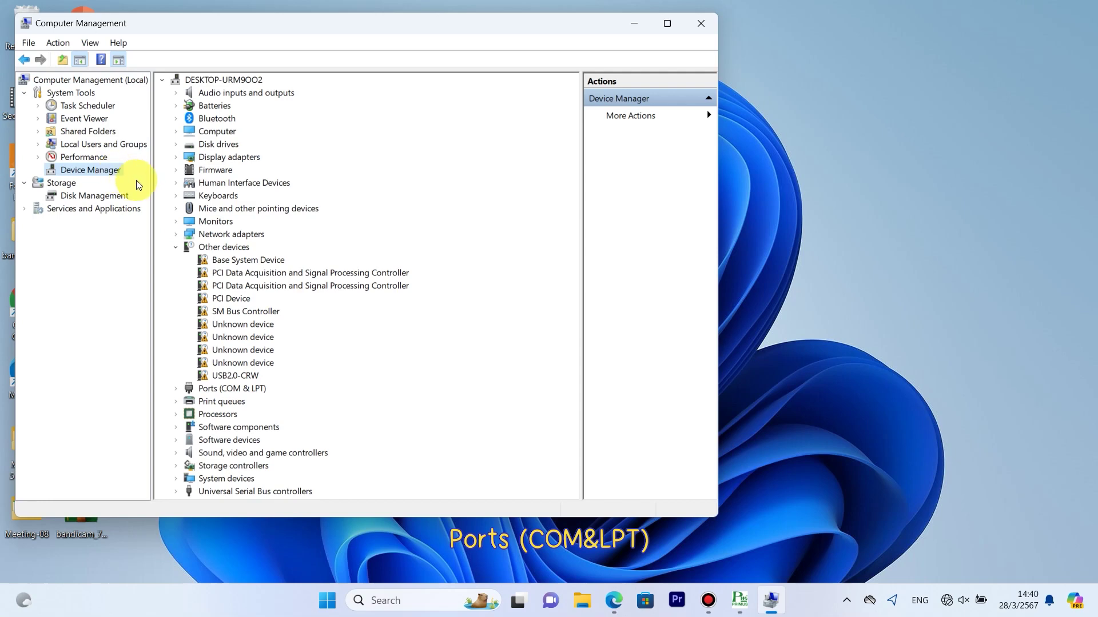
double_click(245, 389)
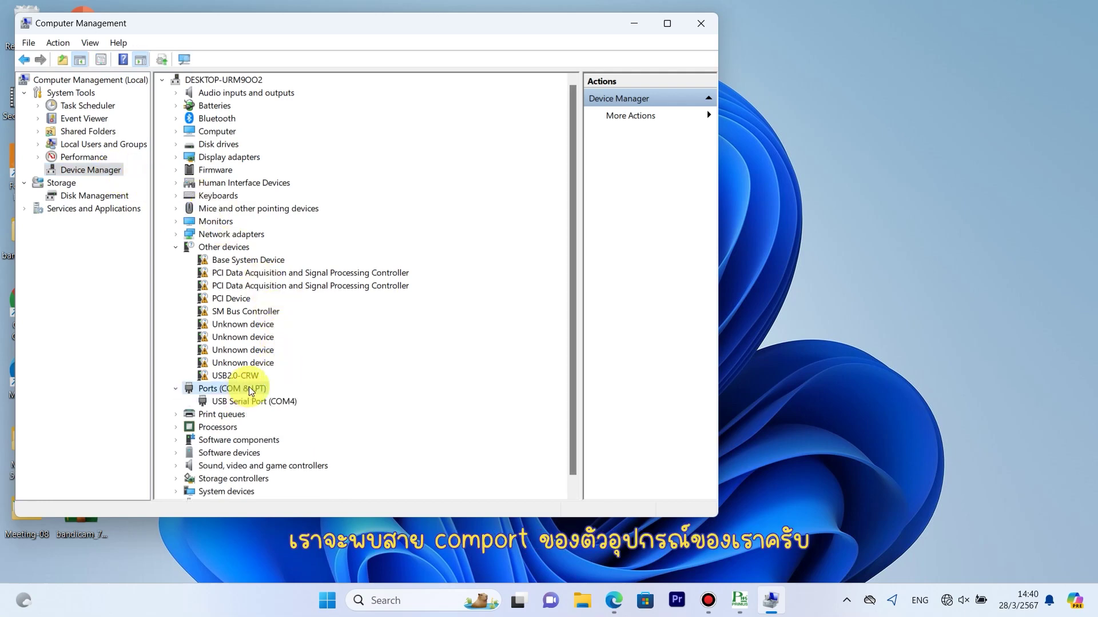
double_click(274, 402)
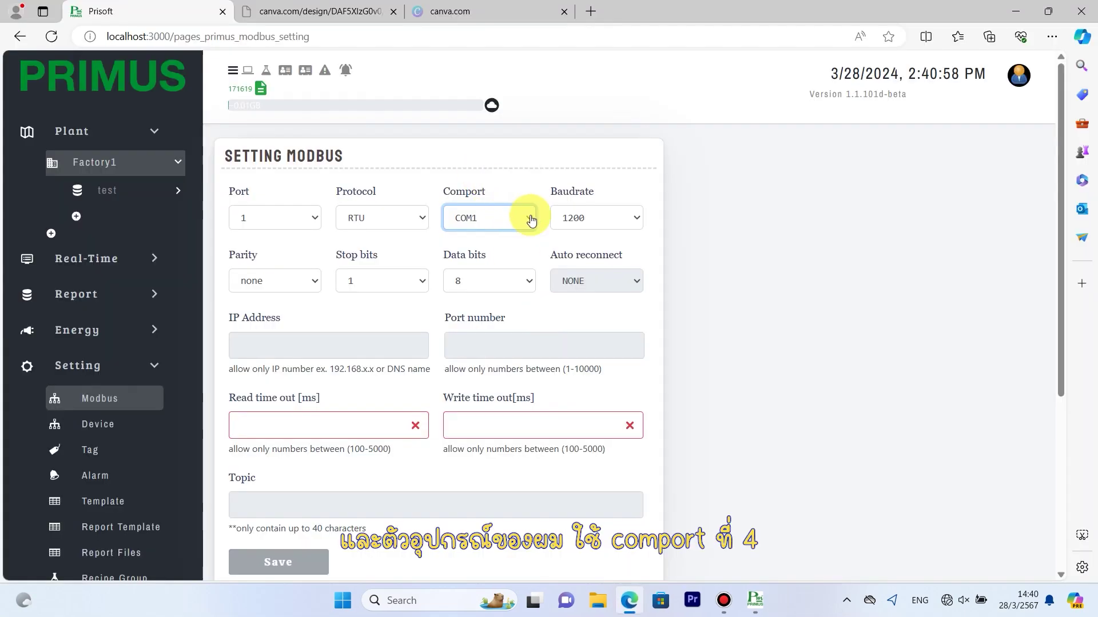
Set the Modbus port's comport to COM4, baudrate to 19200 and parity to even
click(530, 220)
click(507, 282)
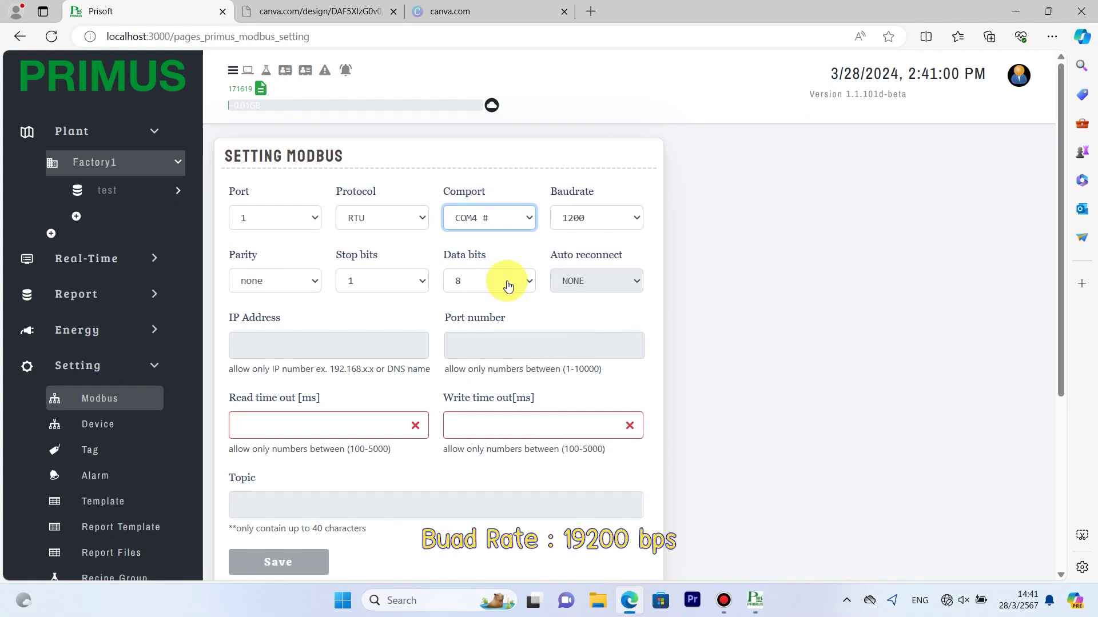
click(633, 222)
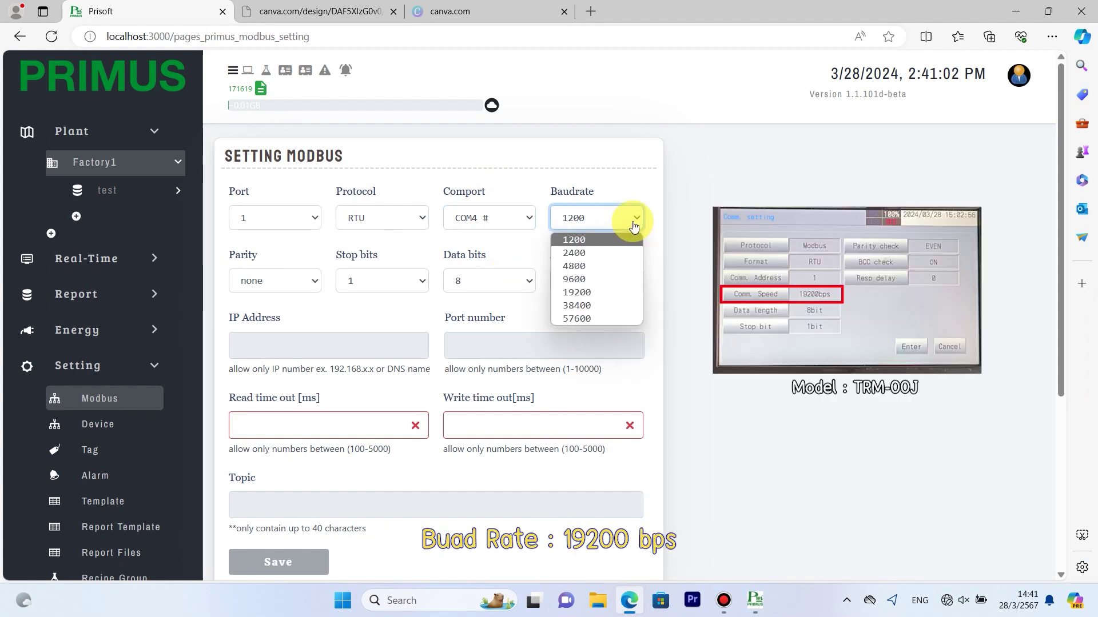
click(626, 293)
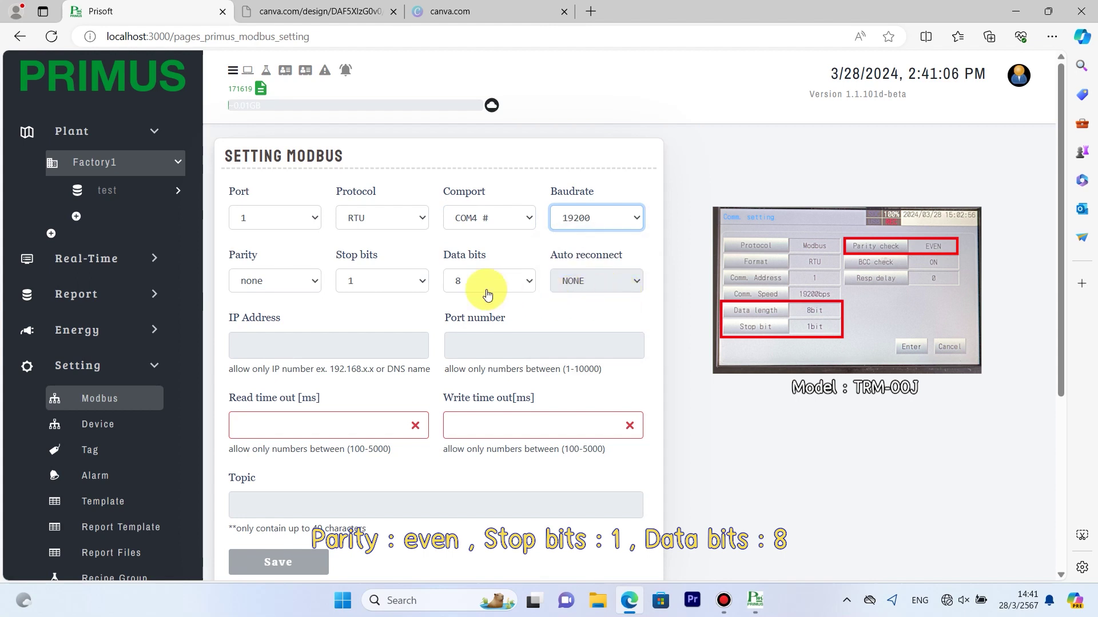
click(316, 283)
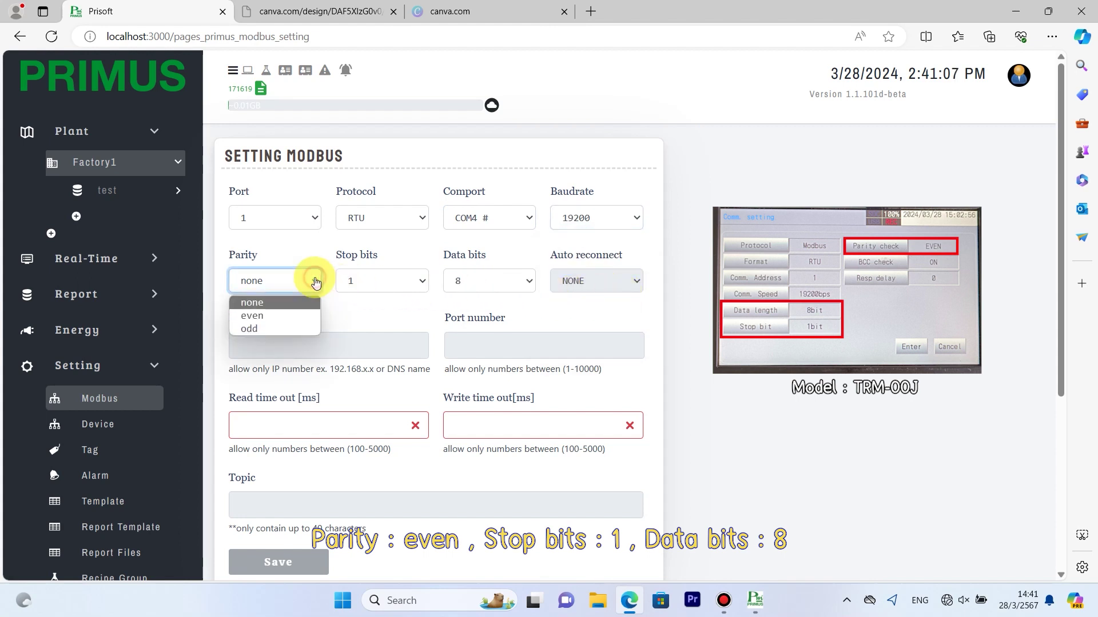
click(297, 314)
Set the Modbus read and write time-outs to 500 ms each and save the port settings
click(340, 418)
text(500)
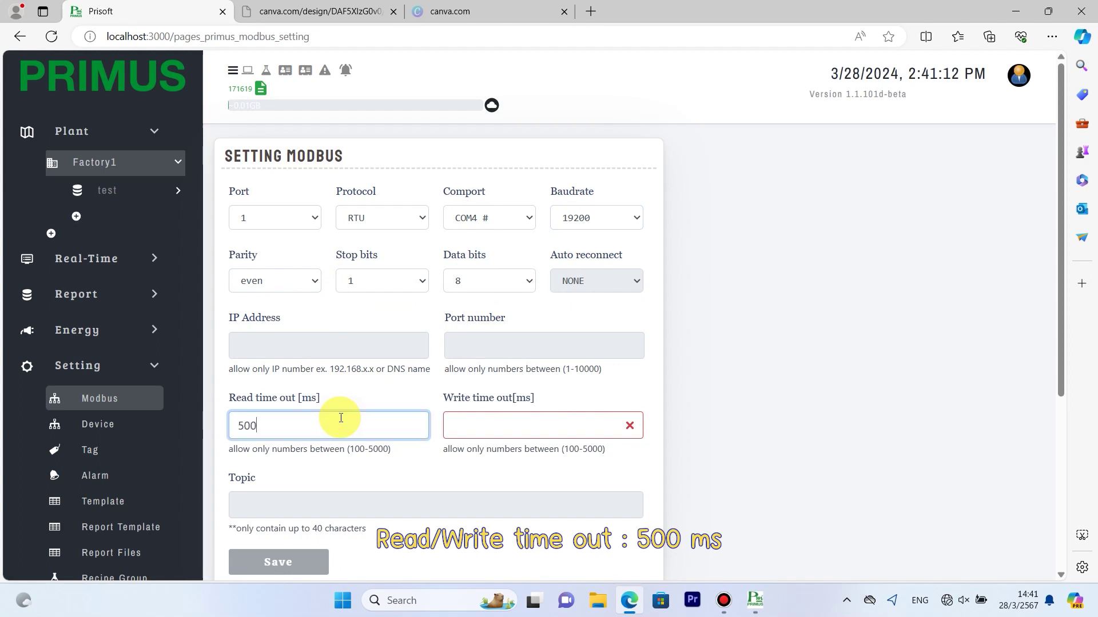
click(530, 422)
text(5)
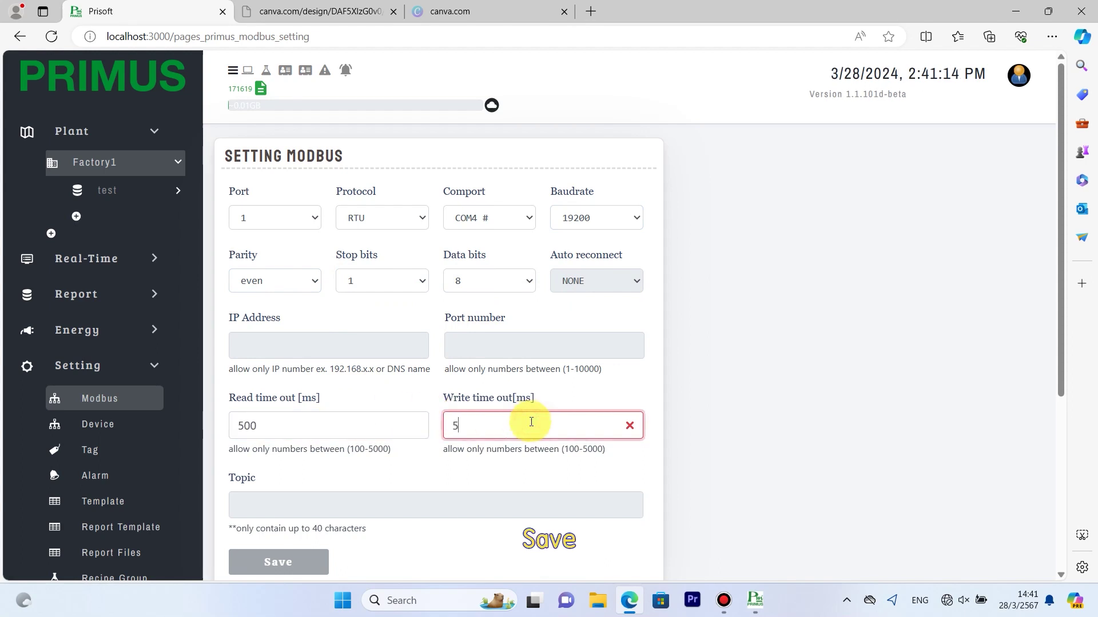
text(00)
key(Return)
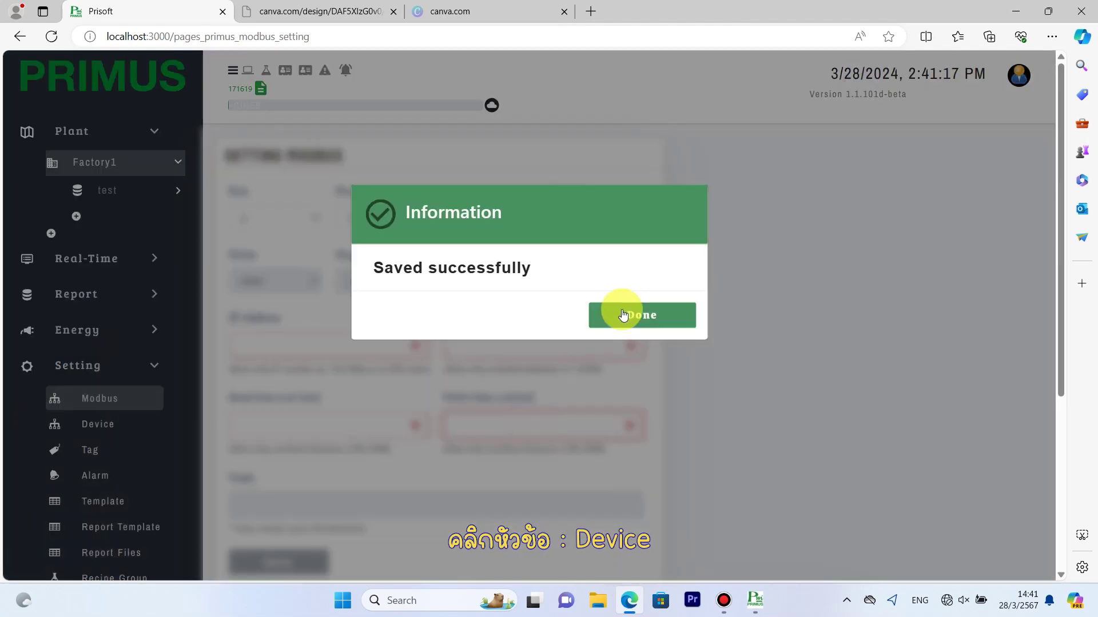
click(623, 315)
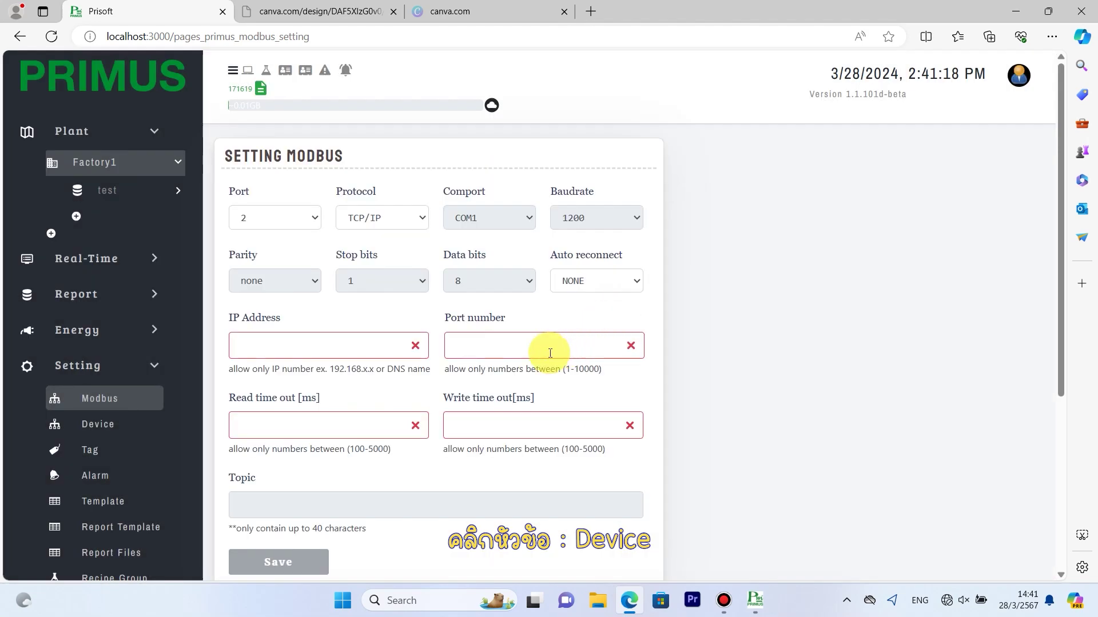
Open the device settings, choose the TOHO TRM-00J model for port 1 and name the device TRM1
click(100, 430)
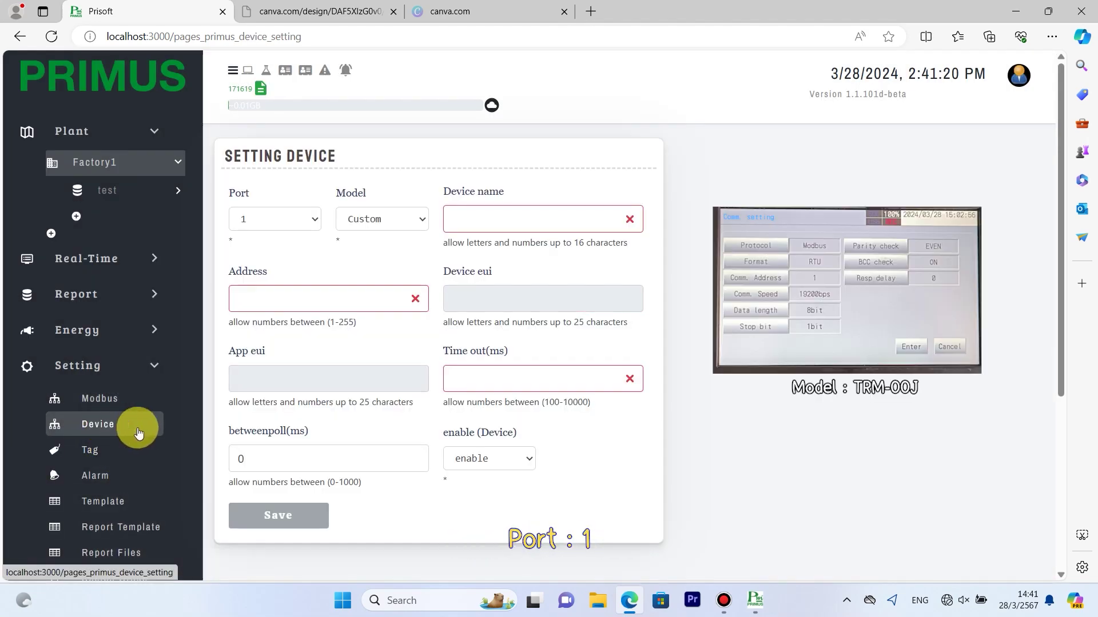
click(412, 219)
scroll(485, 330, down, 10)
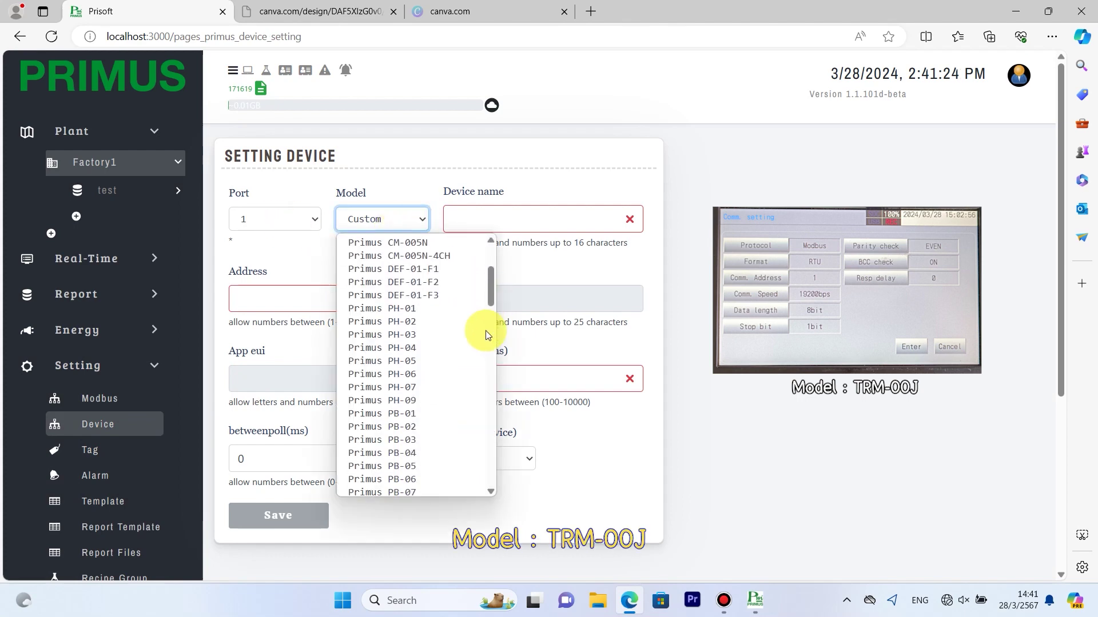
click(423, 383)
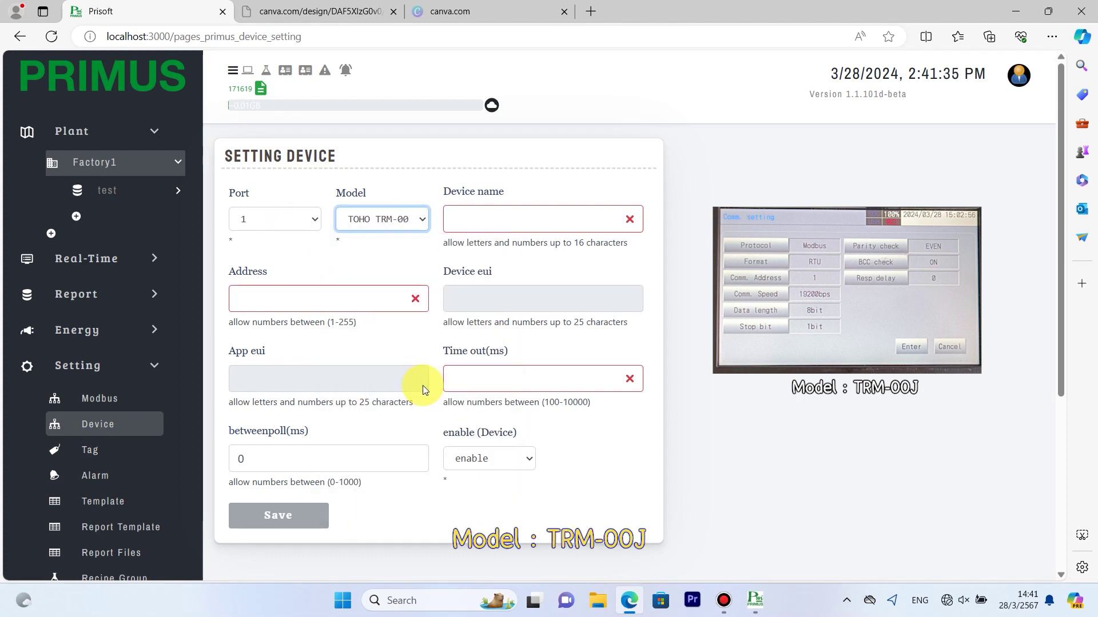
click(542, 219)
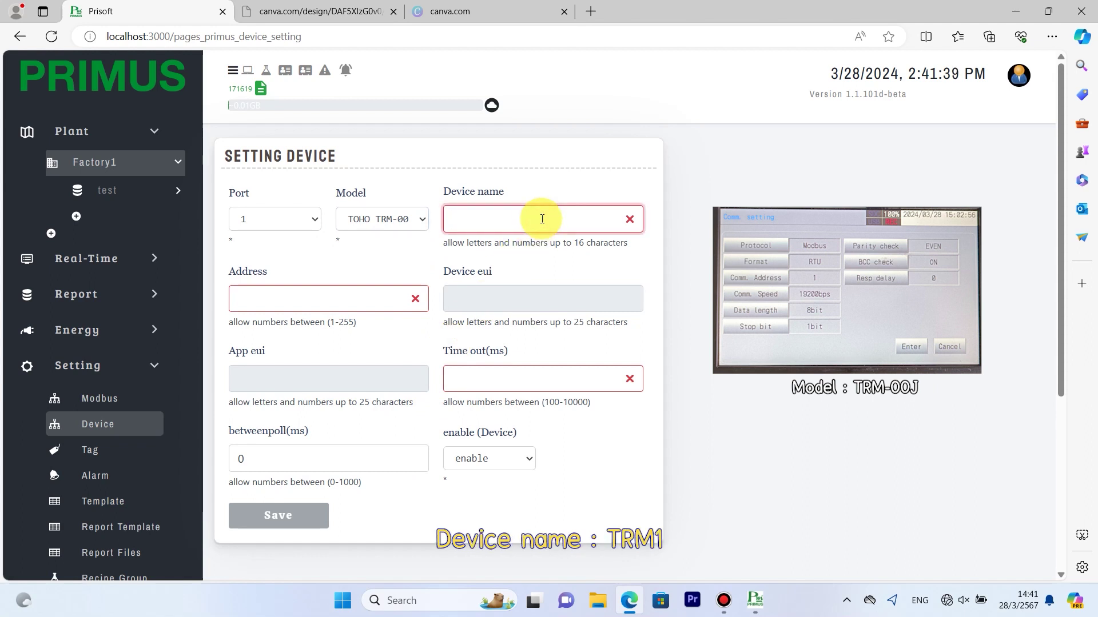
text(TRM1)
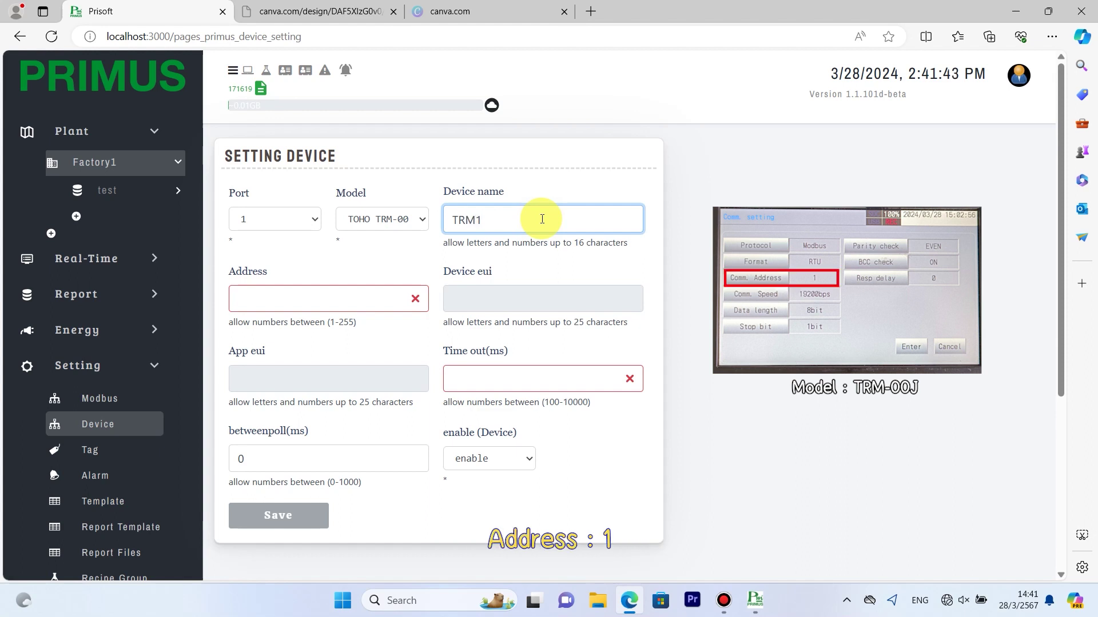
Set the device address to 1 and its time-out to 500 ms, and save the device
click(392, 293)
text(1)
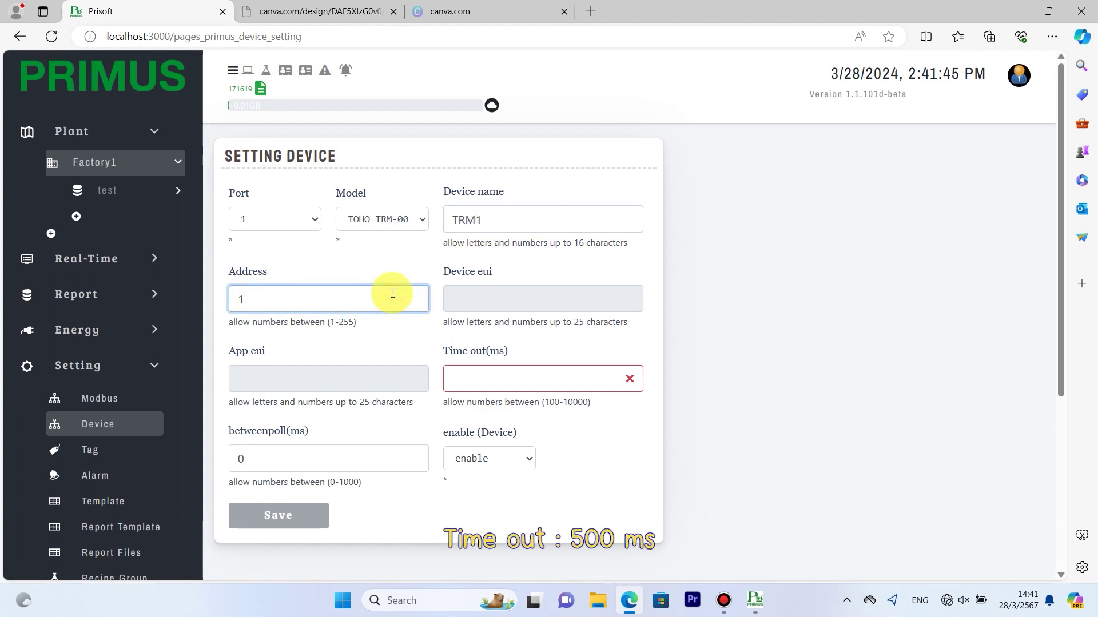
click(480, 381)
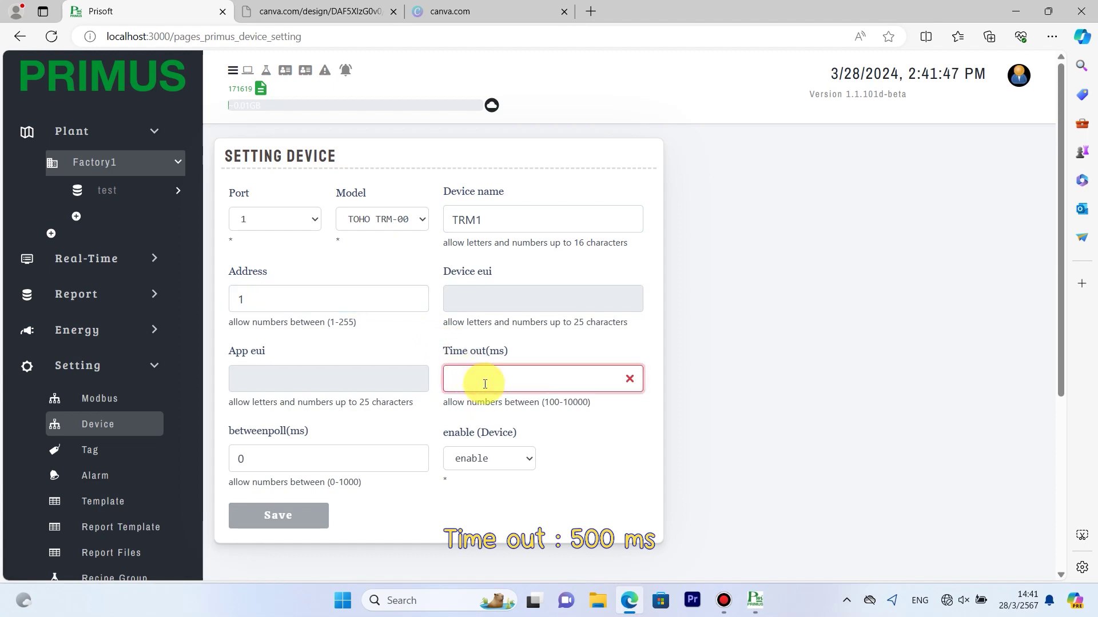
text(500)
key(Return)
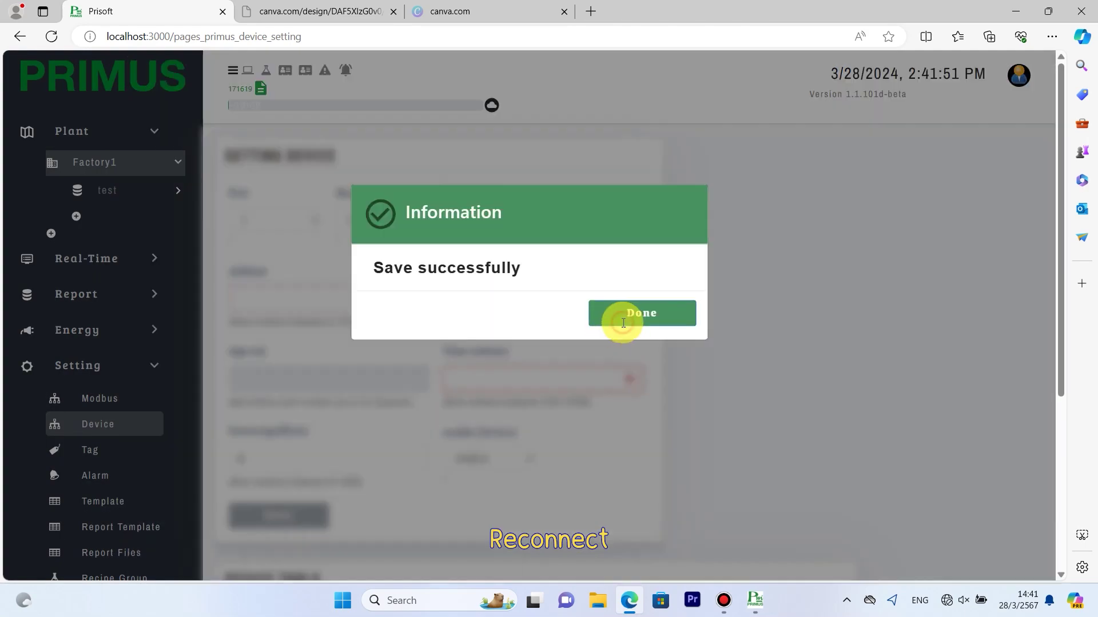
click(623, 323)
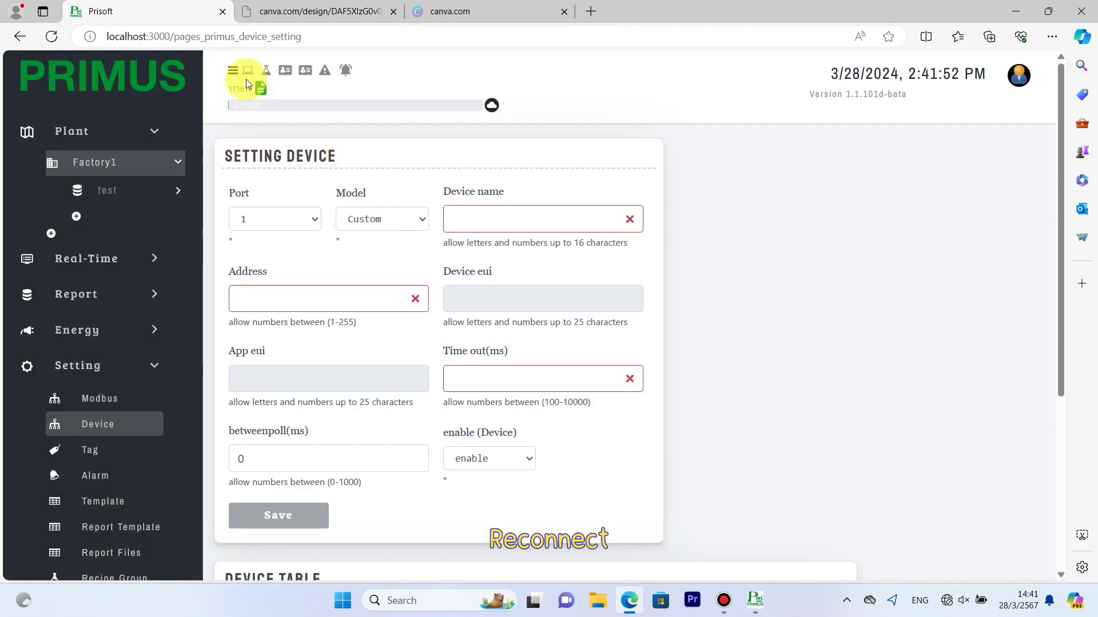
Reconnect port 1 from the communication table and open the real-time table of tag values
click(247, 71)
click(804, 250)
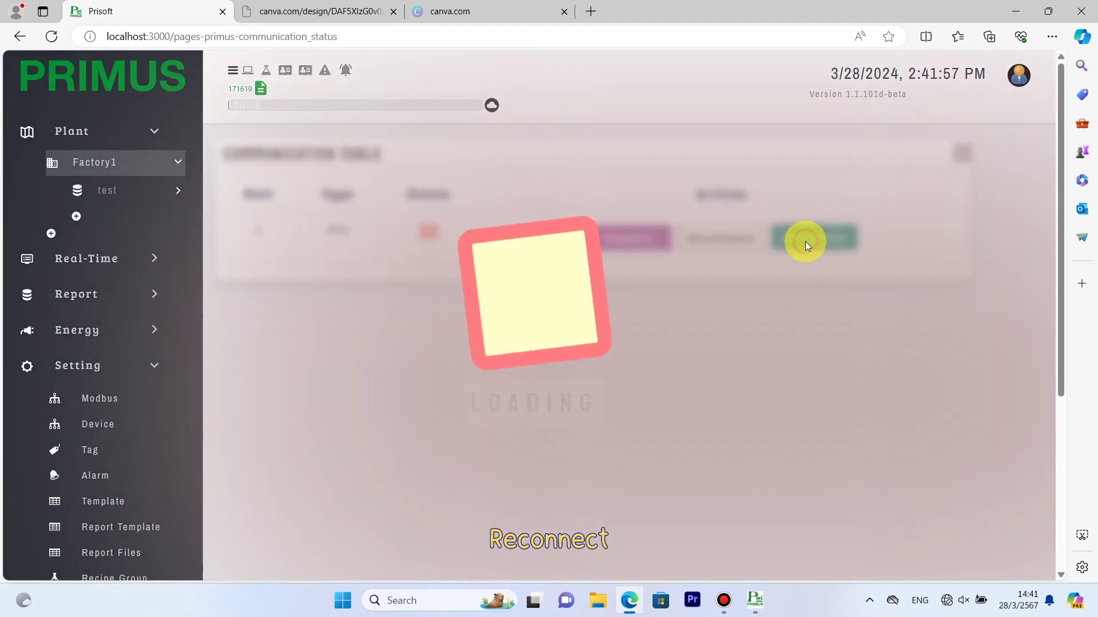
click(136, 249)
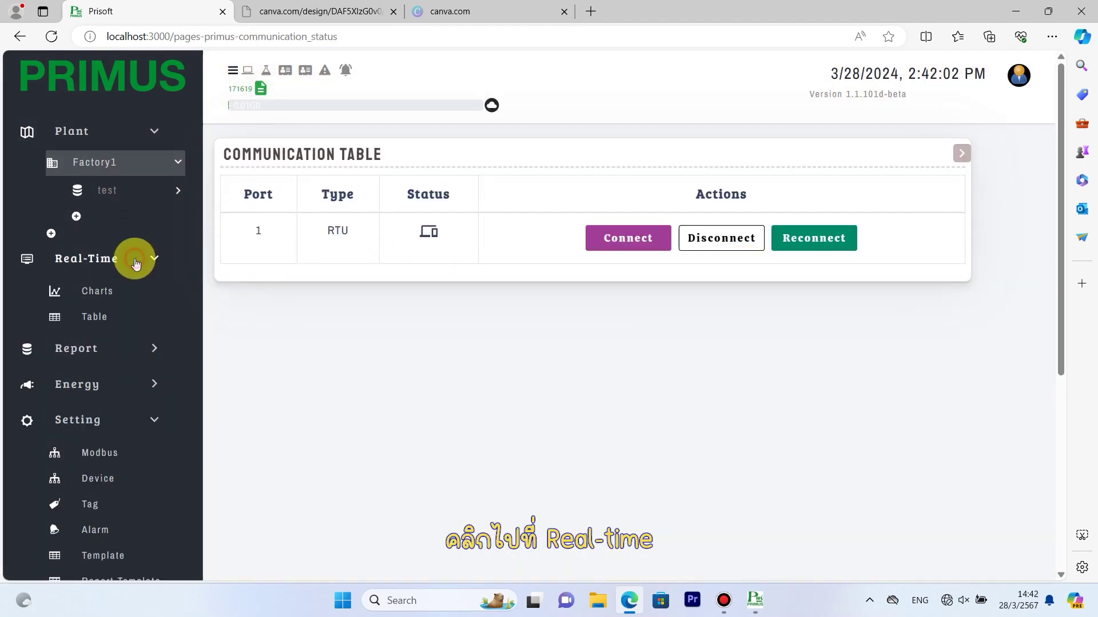
click(102, 319)
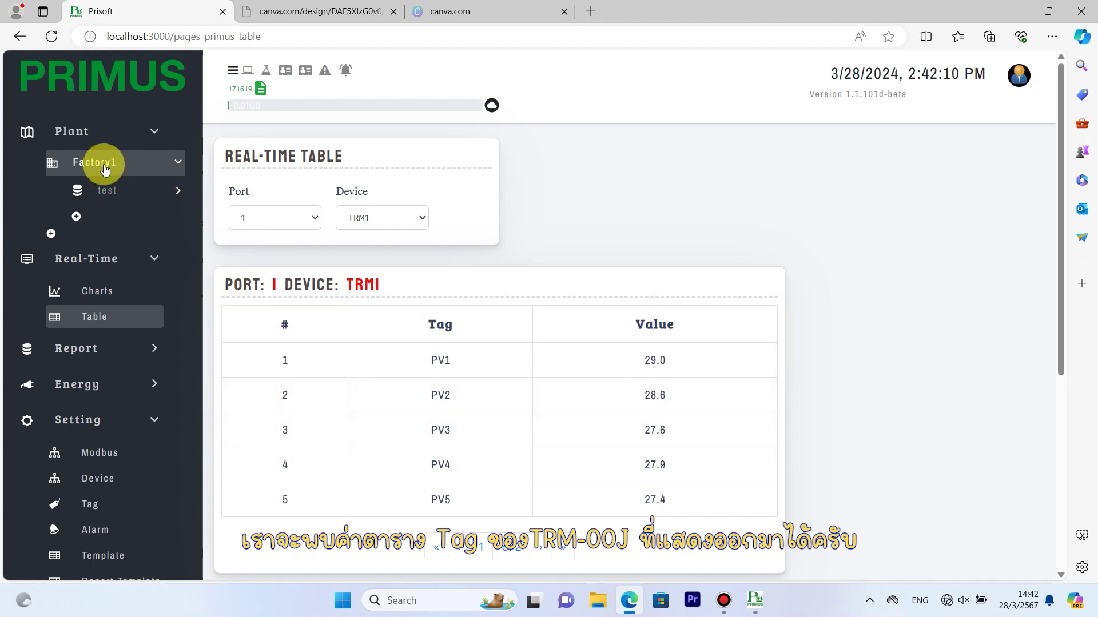
Open the Factory1 plant page, enable the grid, and start a one-tag-block named CH1 in an empty cell
click(103, 160)
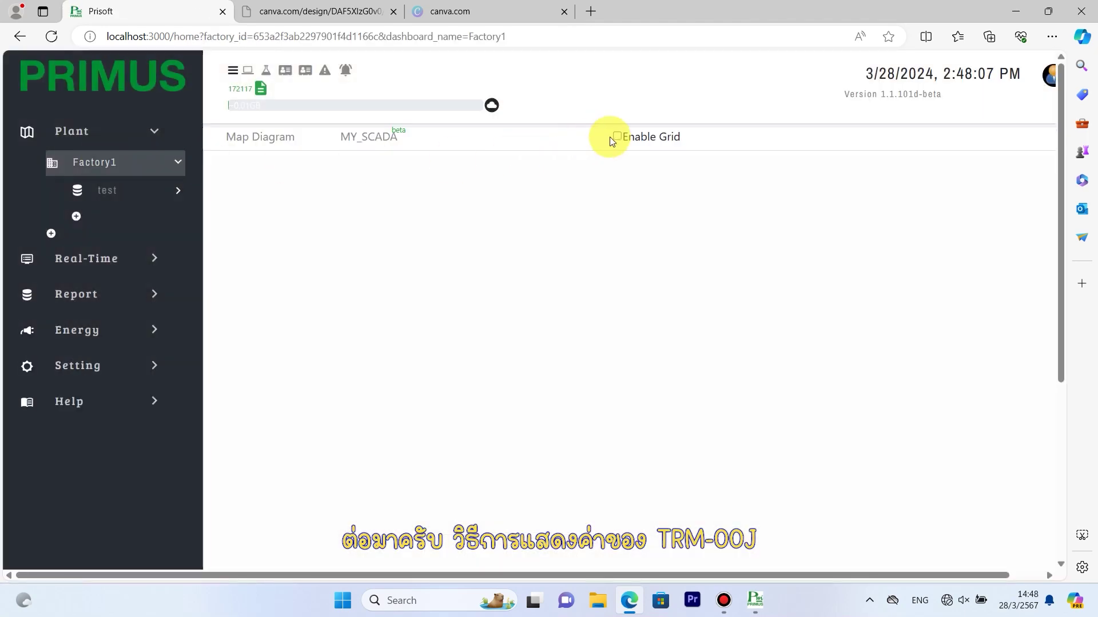
click(617, 137)
click(538, 184)
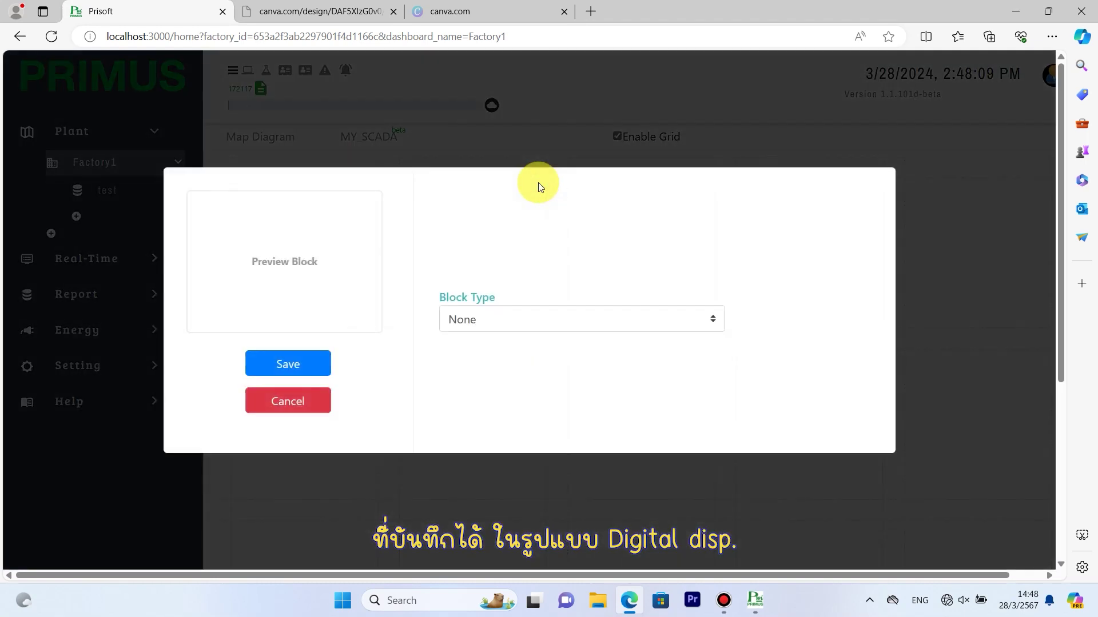
click(581, 317)
click(570, 360)
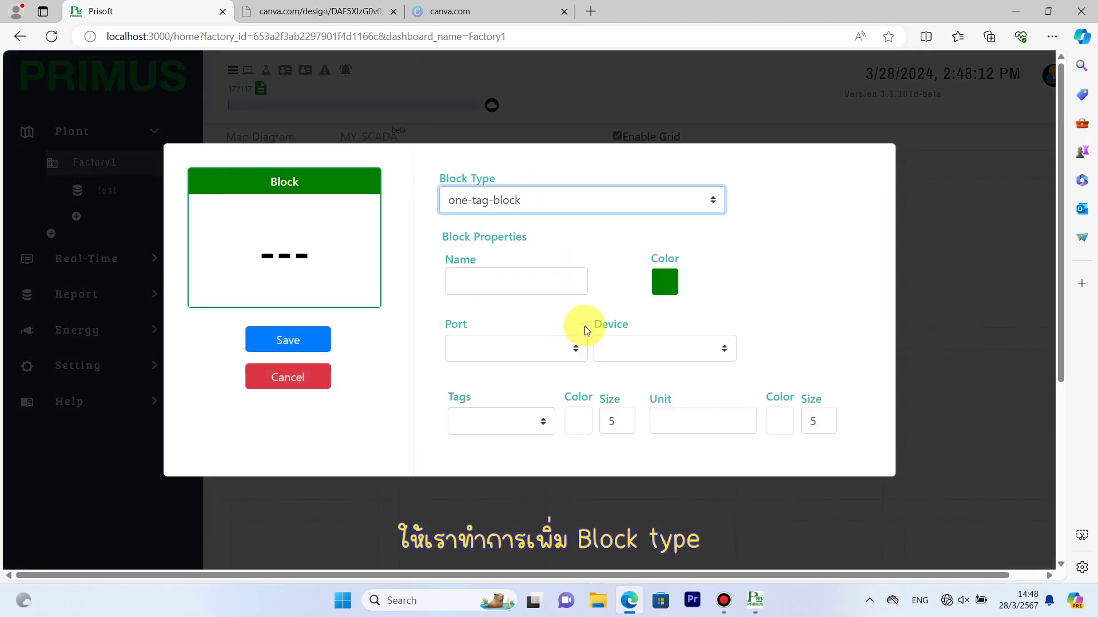
click(558, 281)
text(CH1)
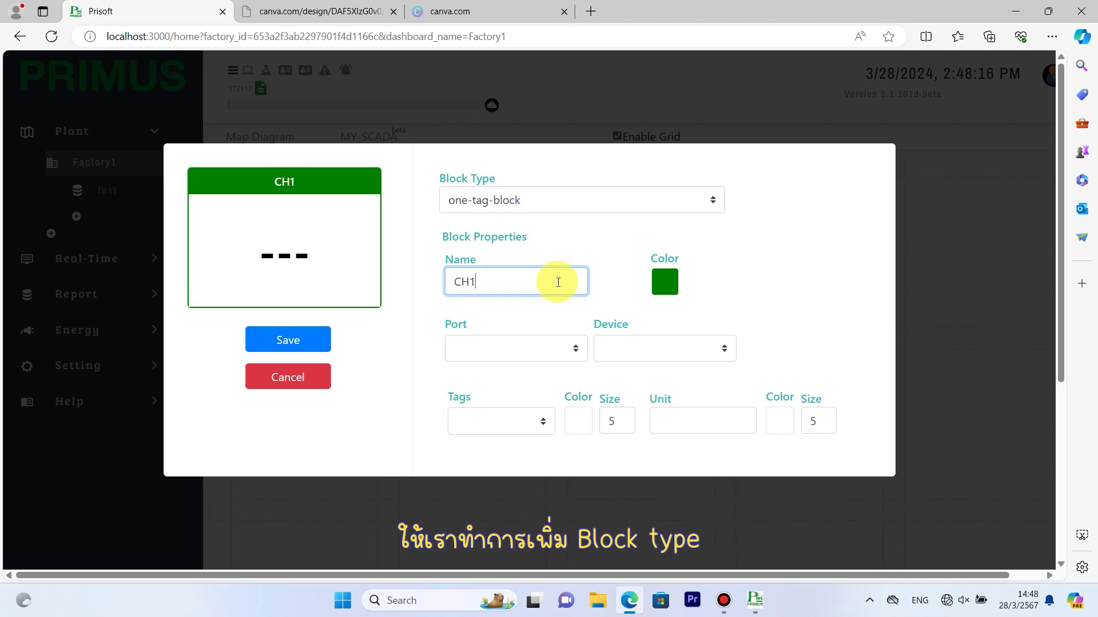
Give the CH1 block a blue header color and assign it to port 1 with device TRM1
click(663, 281)
click(469, 391)
click(534, 433)
click(534, 351)
click(532, 385)
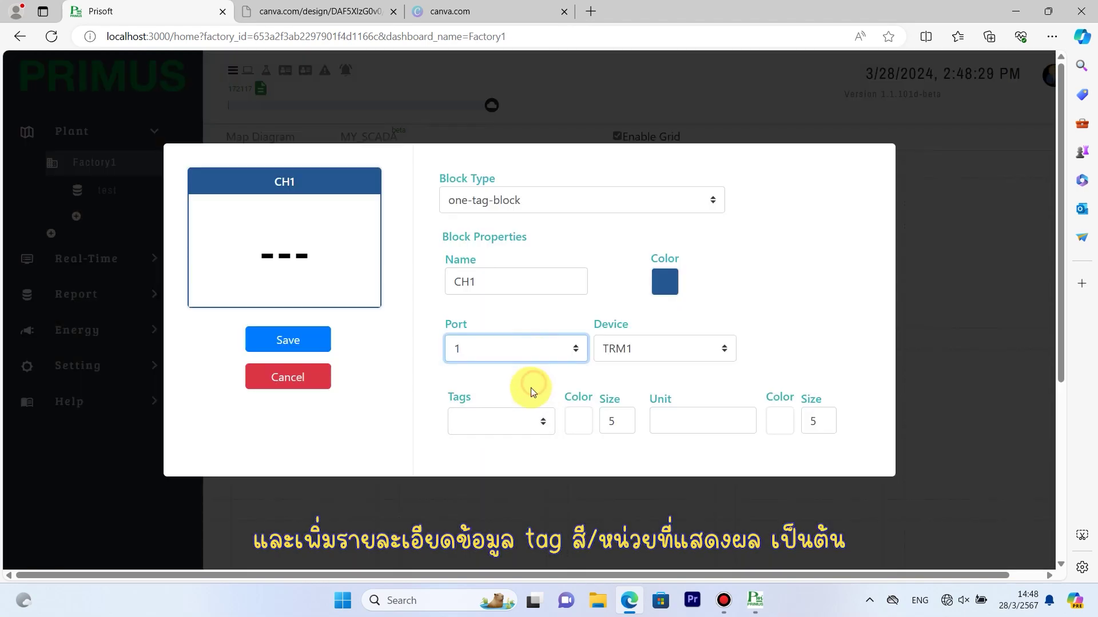
Choose the tag for the CH1 block and set its unit to °C
click(529, 421)
click(513, 458)
click(683, 403)
text(°C)
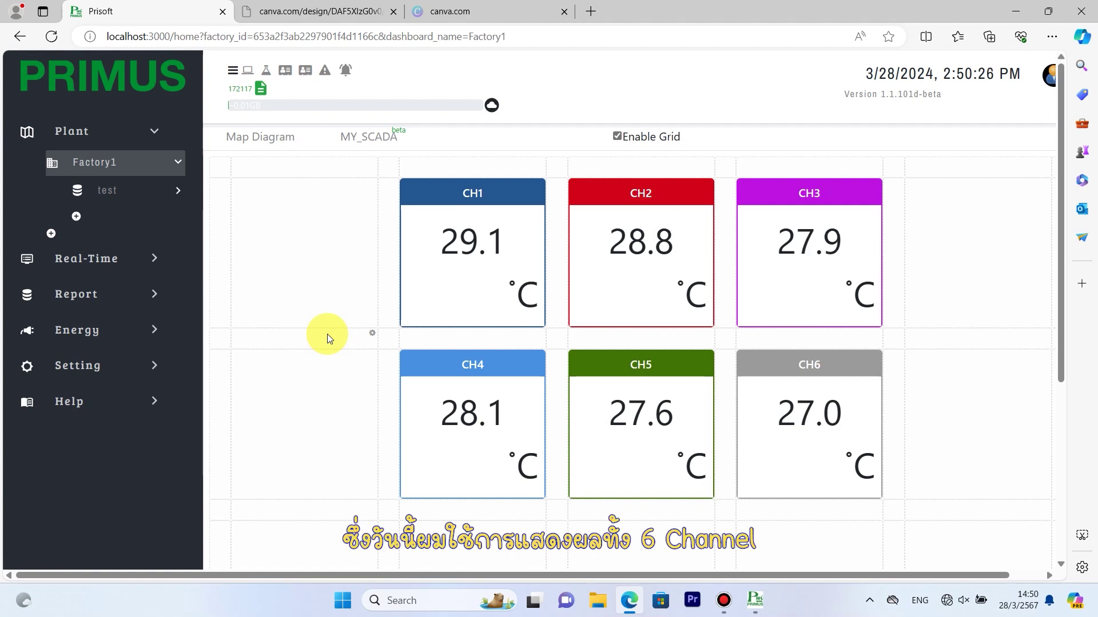
Go to the chart group settings and create a new chart group named PM1
click(110, 257)
click(109, 293)
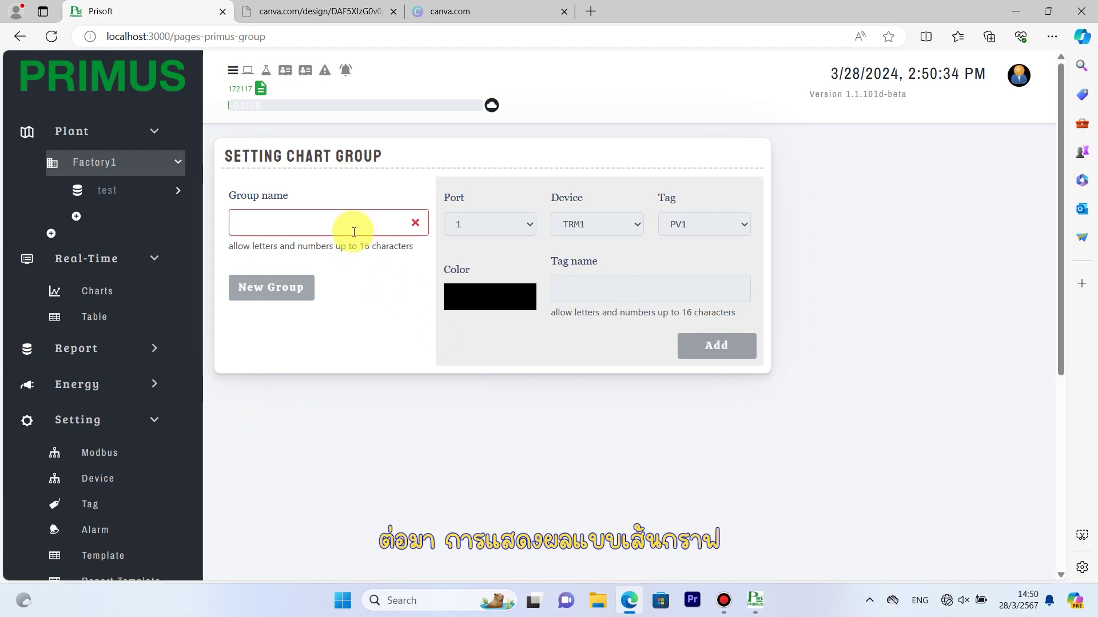
click(398, 235)
text(PM1)
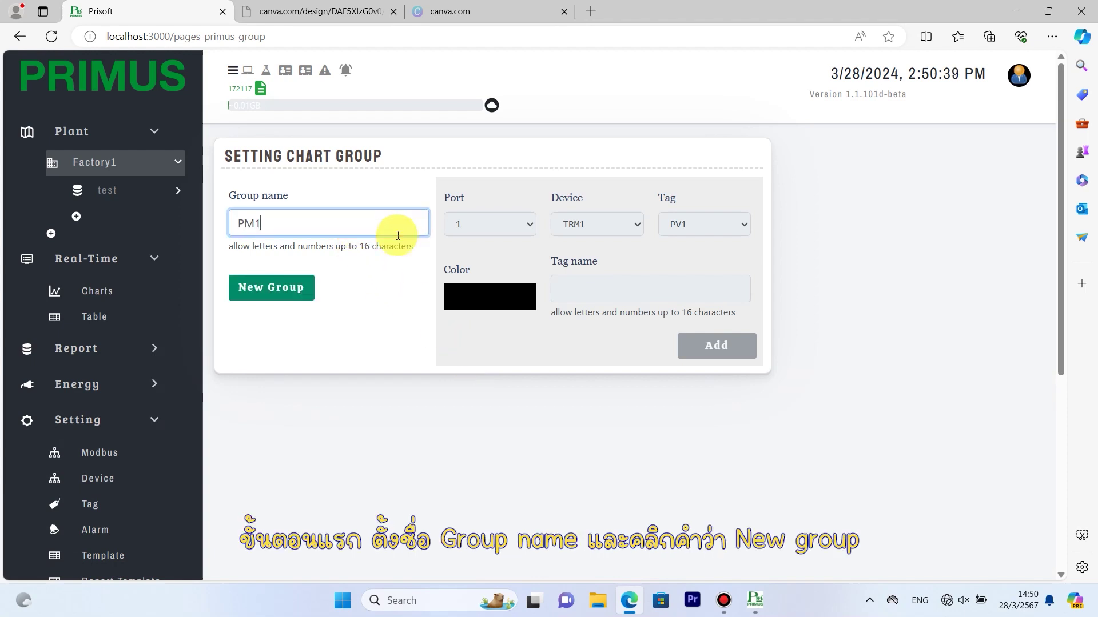
click(286, 288)
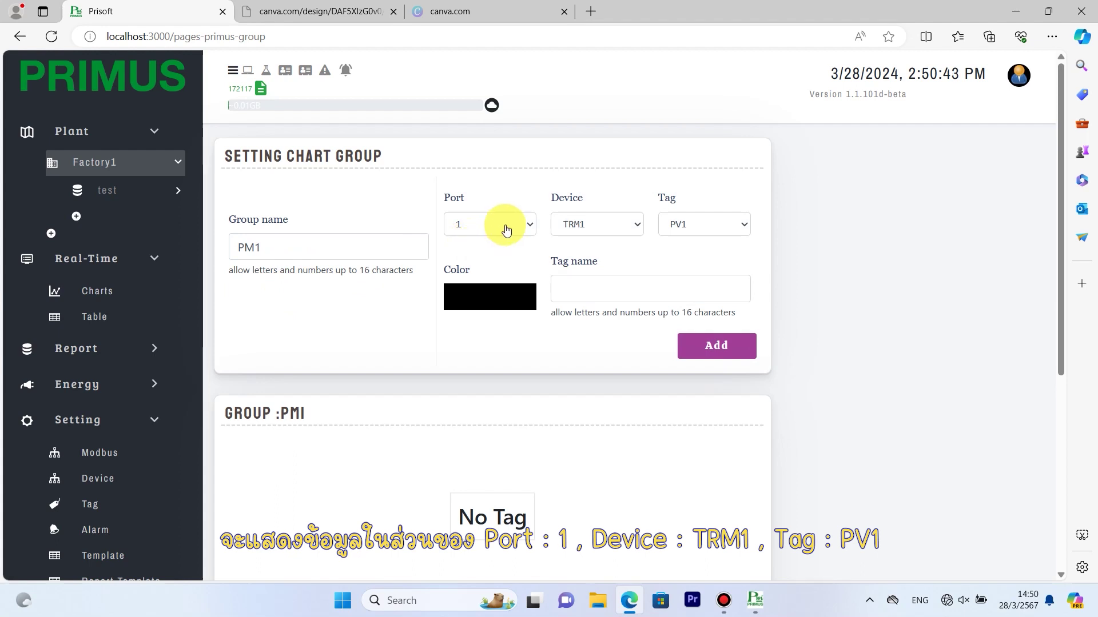
Add tag PV1 of device TRM1 on port 1 to the PM1 group with a blue line color
click(505, 296)
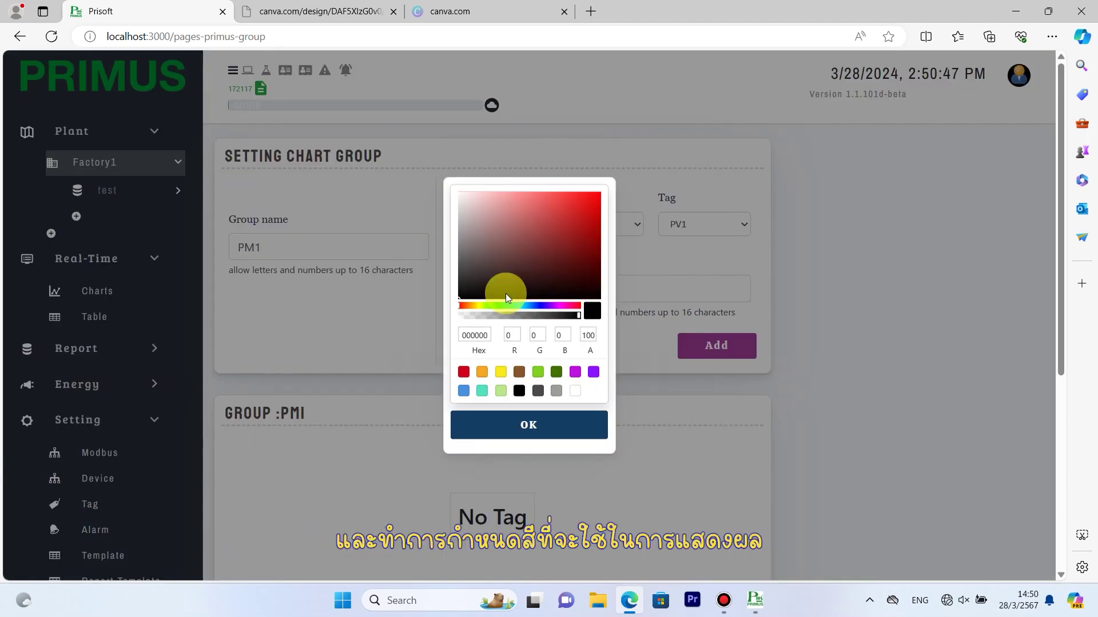
click(463, 390)
click(526, 423)
click(707, 346)
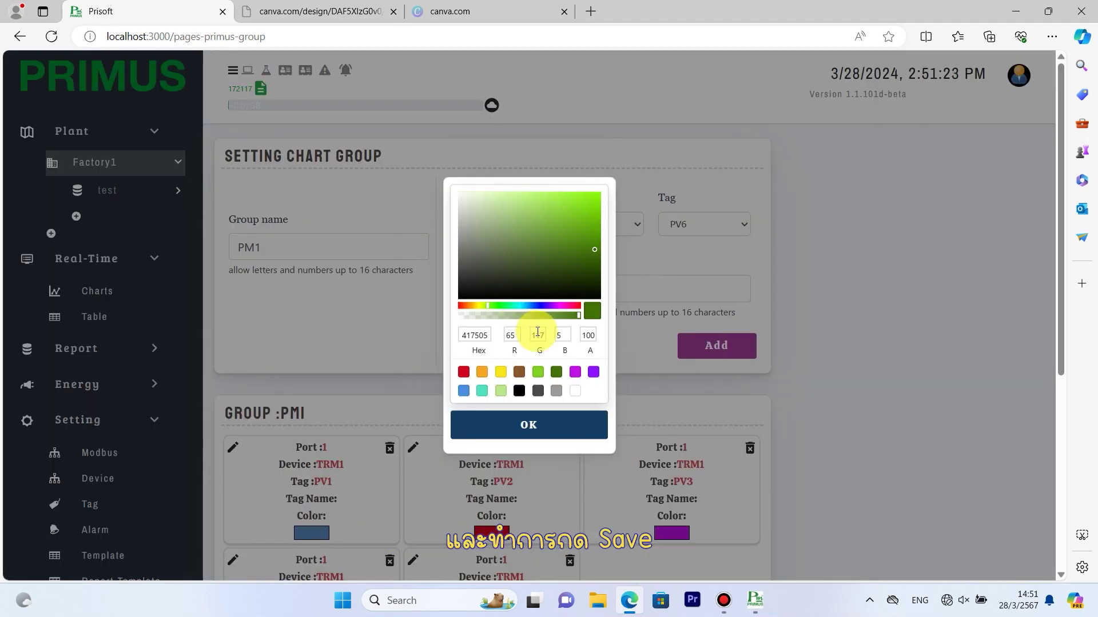
Set the line color of tag PV6 to gray and save the PM1 chart group
click(556, 390)
click(554, 426)
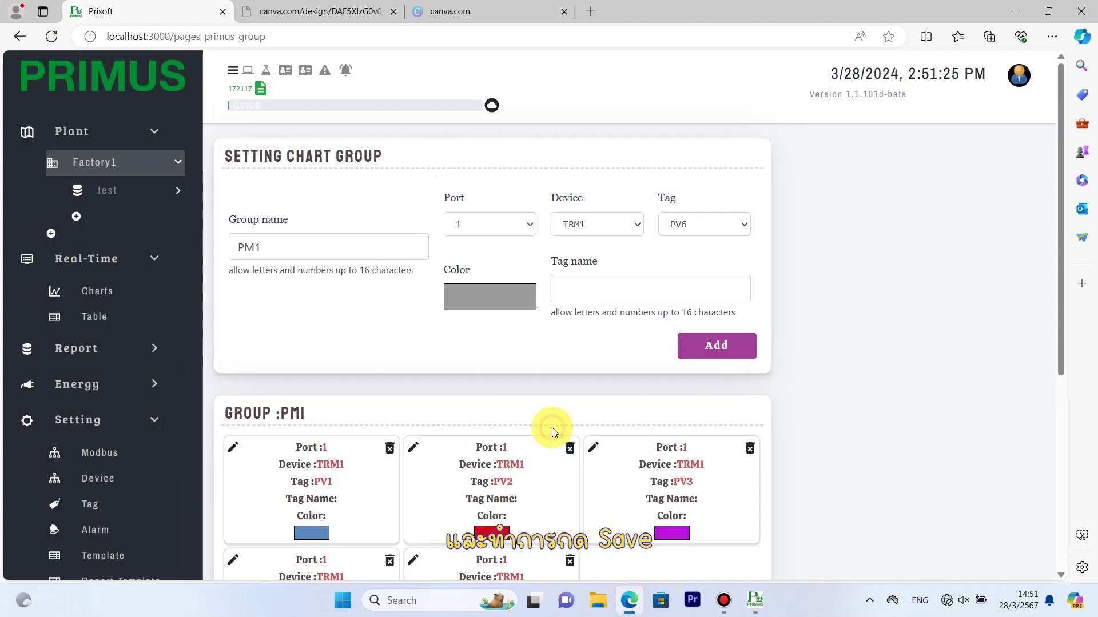
scroll(571, 406, down, 4)
click(448, 439)
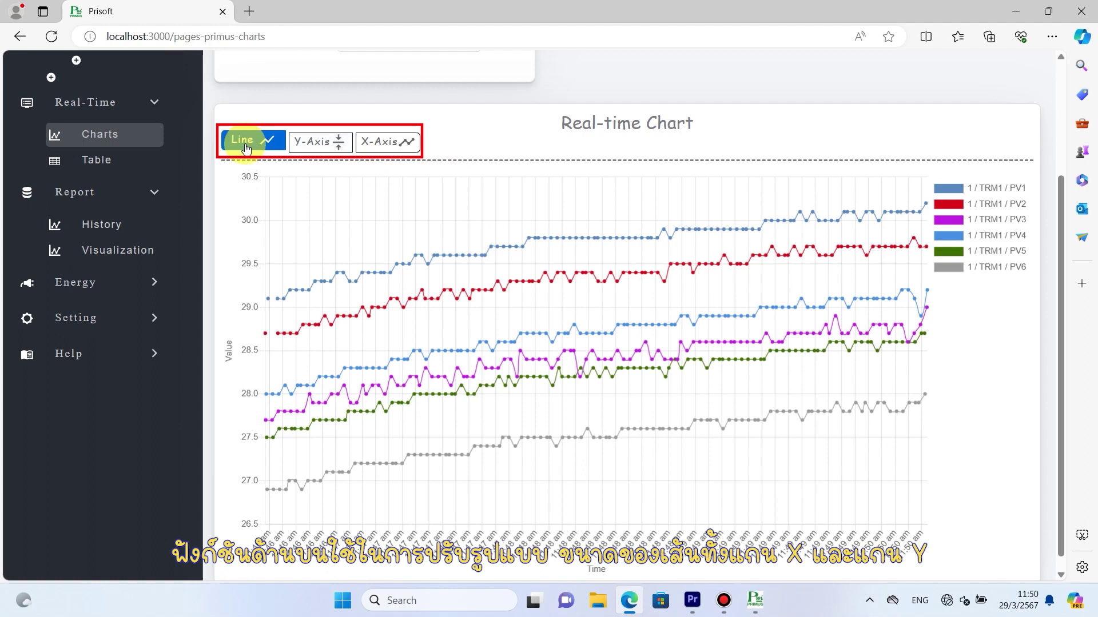
Adjust the real-time chart's line options: keep the curve style, use star points with a larger point size, and save
click(245, 148)
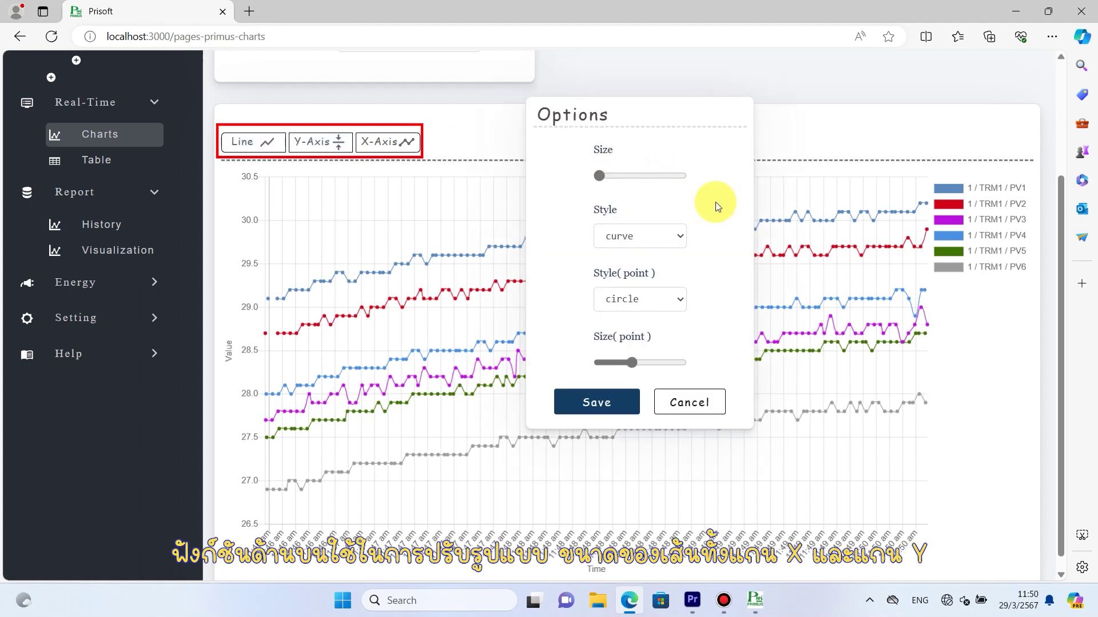
click(600, 176)
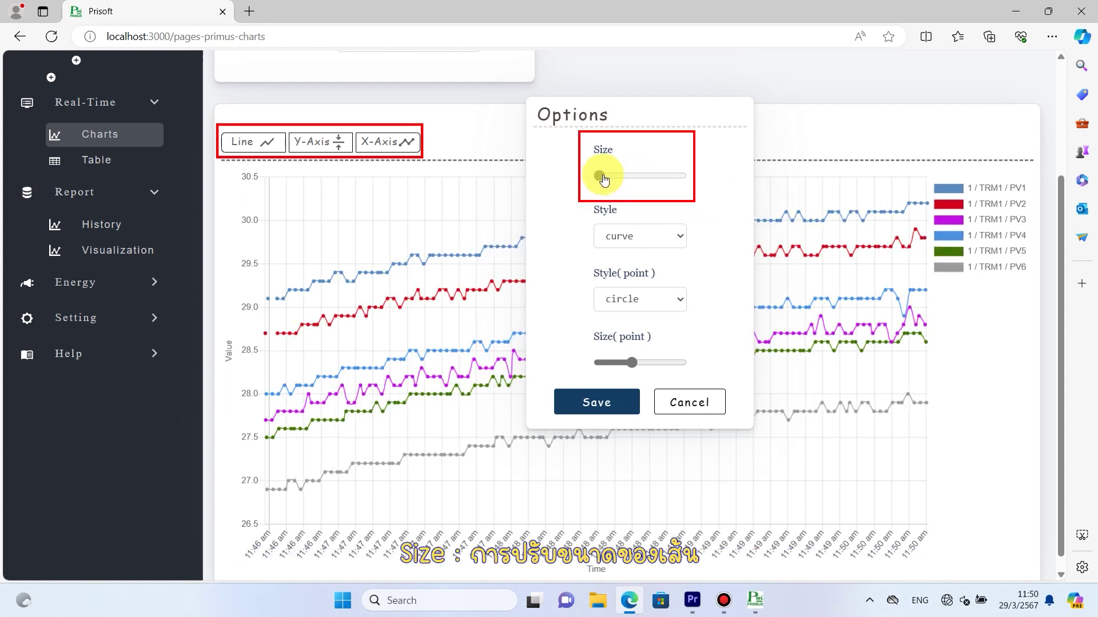
click(669, 238)
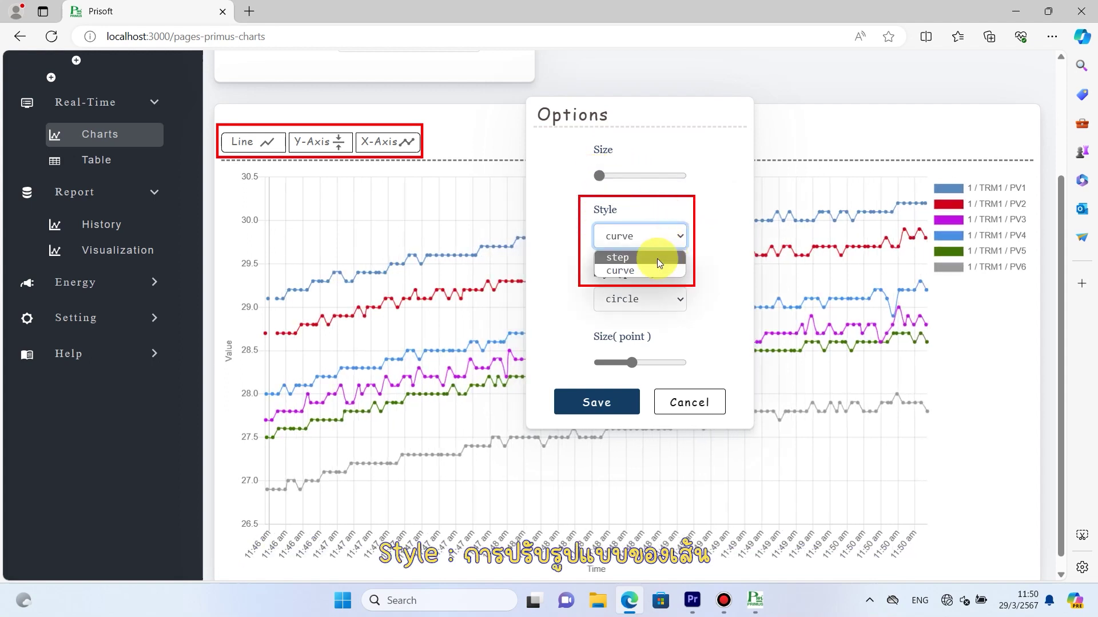
click(662, 258)
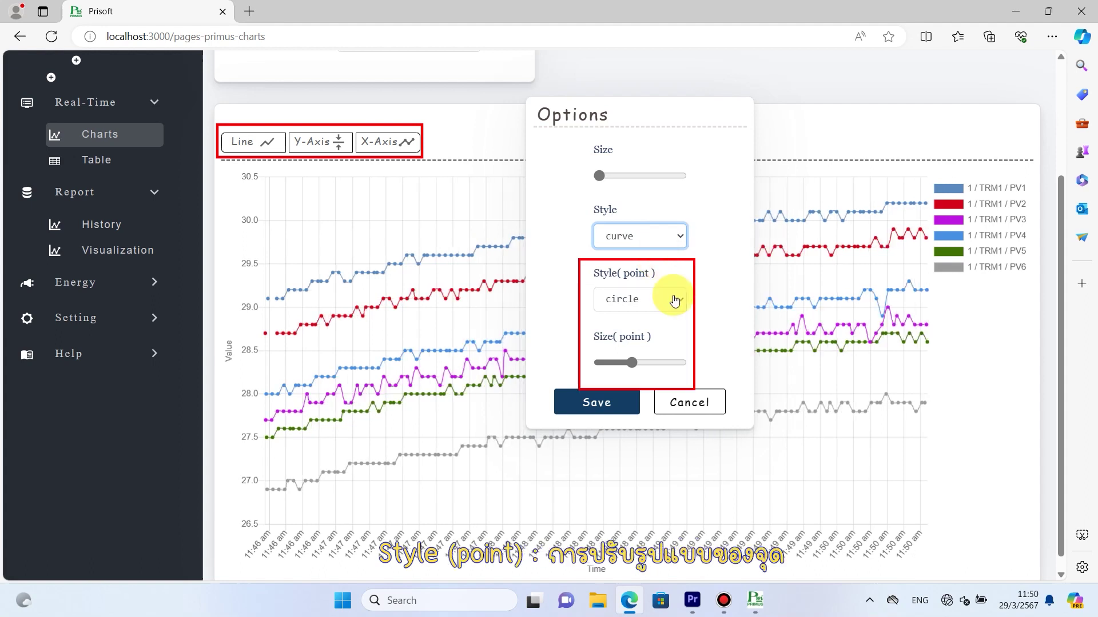
click(675, 299)
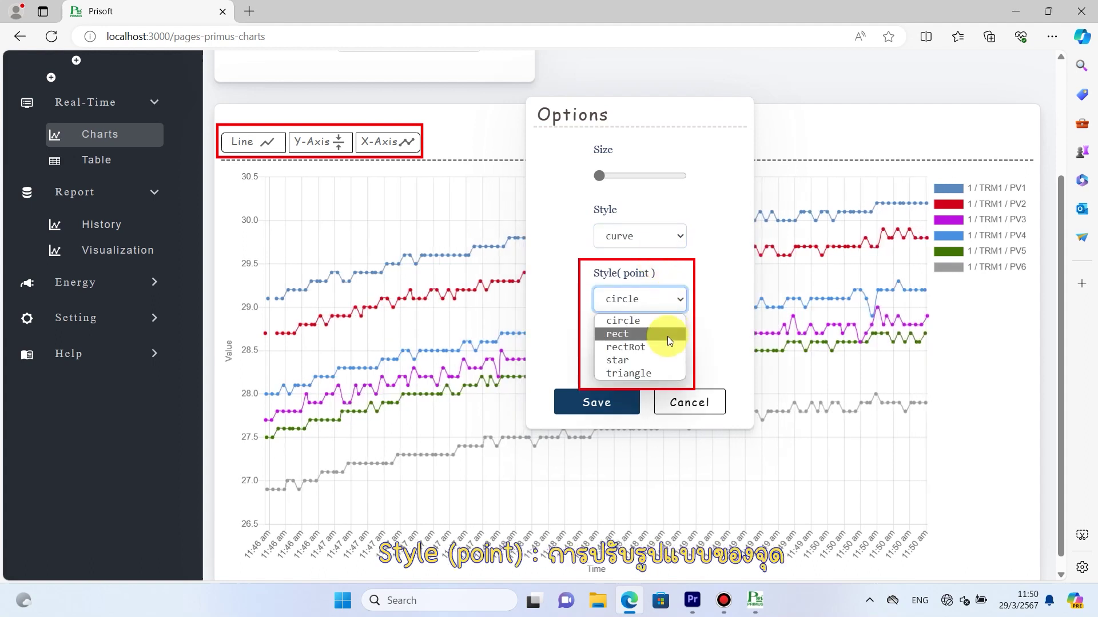
click(664, 362)
click(666, 363)
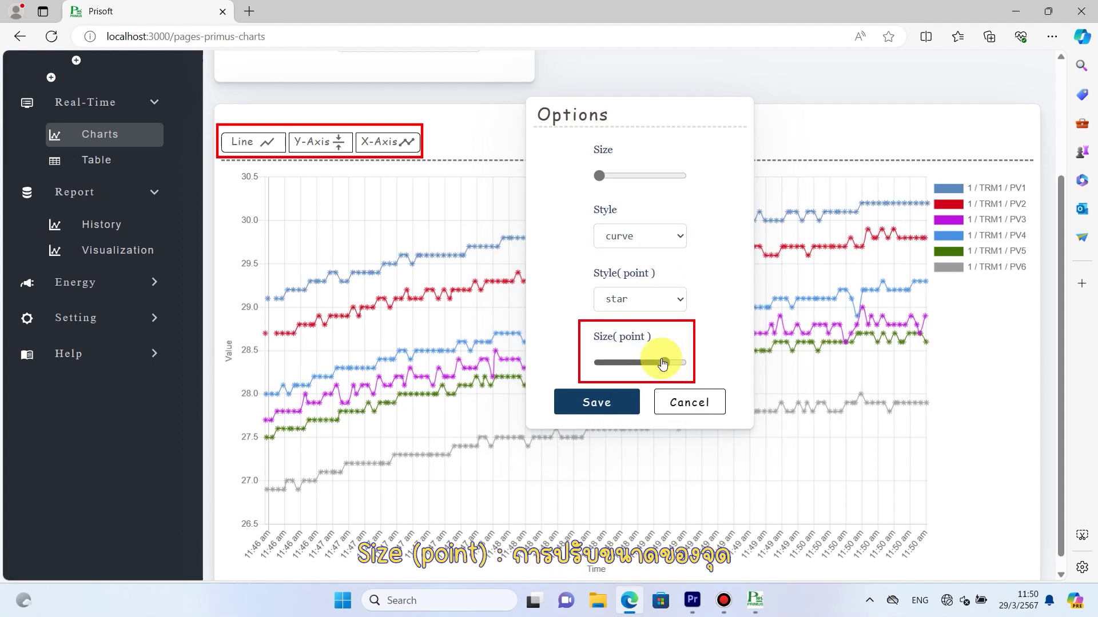
click(599, 399)
Open the real-time chart's Y-axis settings, and set the X-axis time unit to min and save it
click(317, 142)
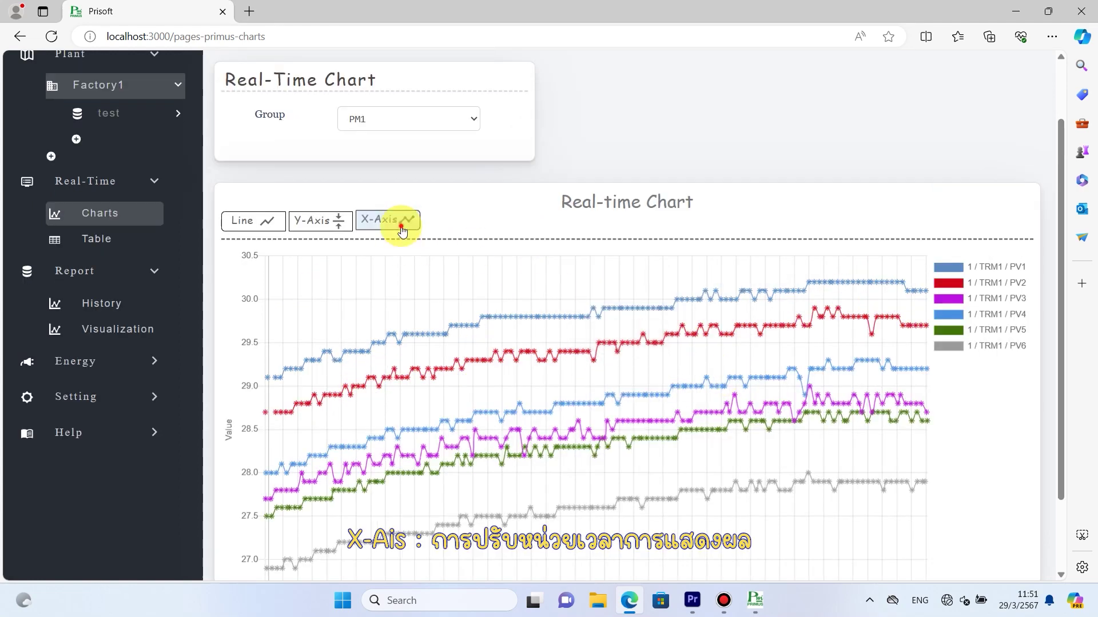
click(403, 219)
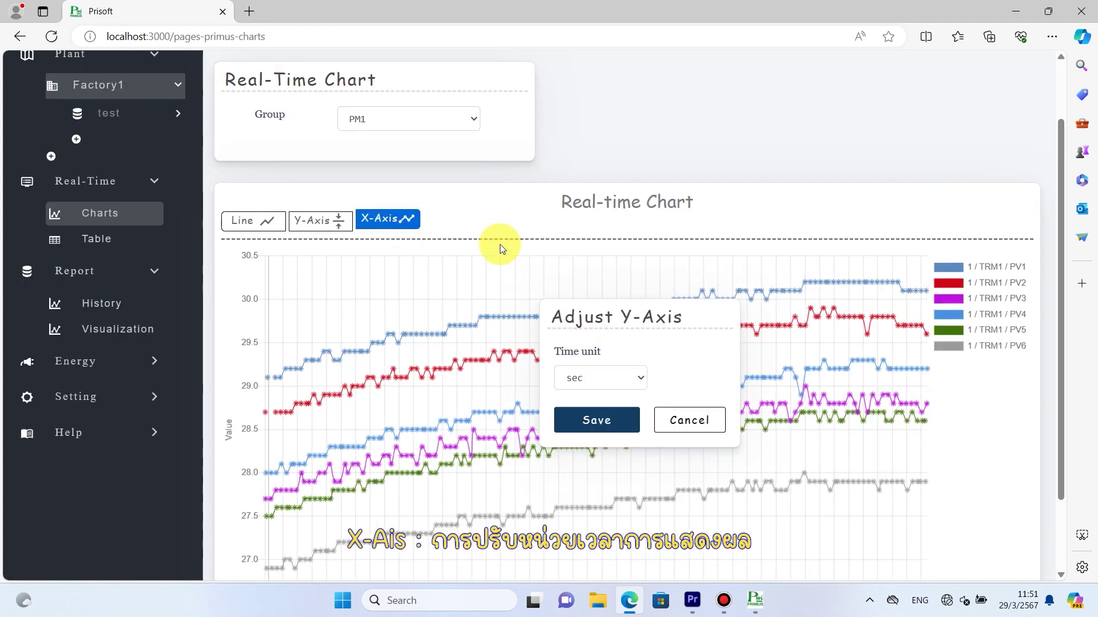
click(632, 377)
click(626, 407)
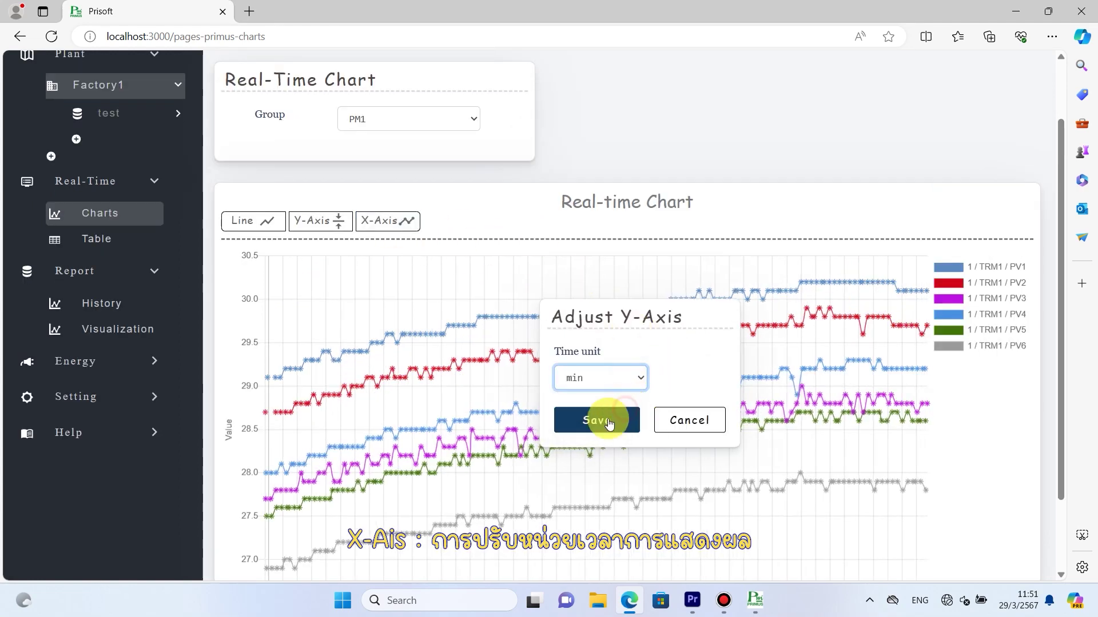
click(614, 422)
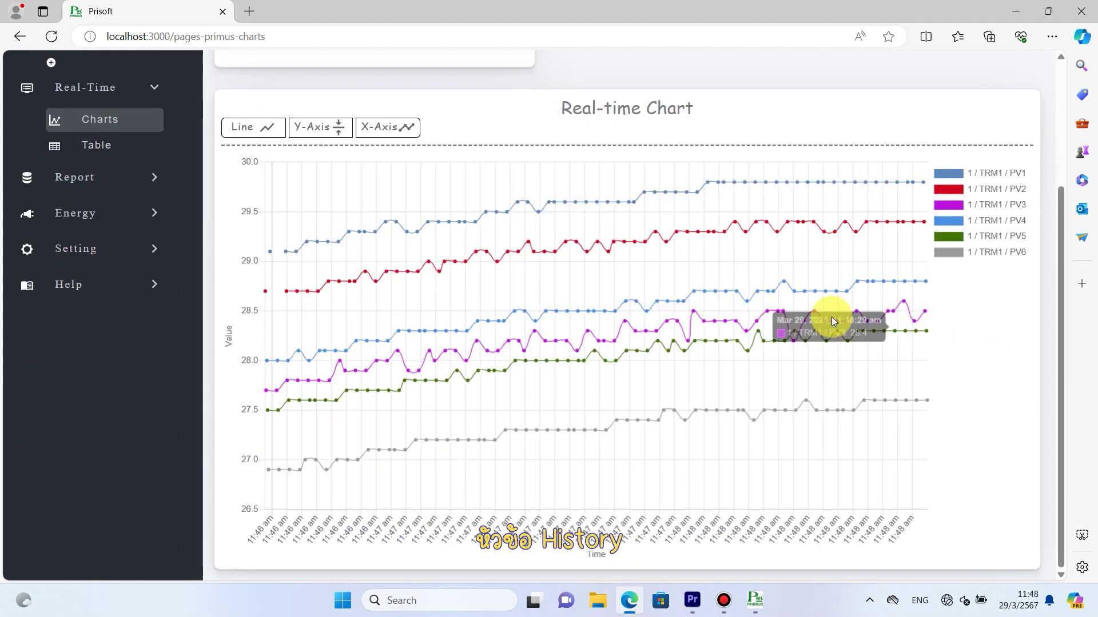
Open the history report and plot group PM1 from 03/29/2024 11:45 AM to 11:48 AM with the unit set to sec
click(134, 179)
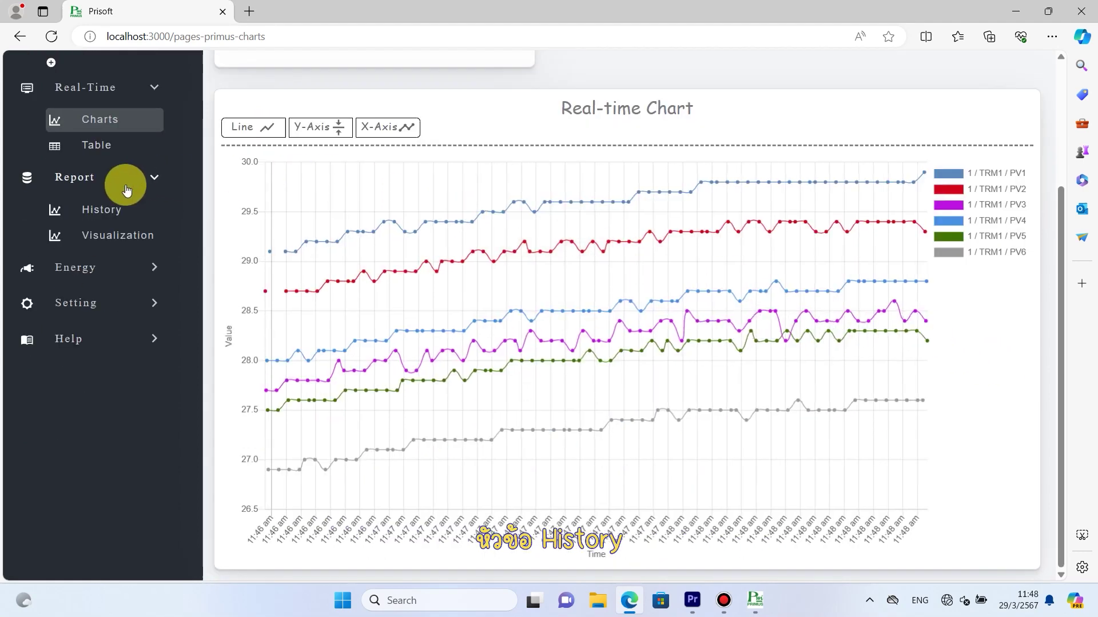
click(108, 212)
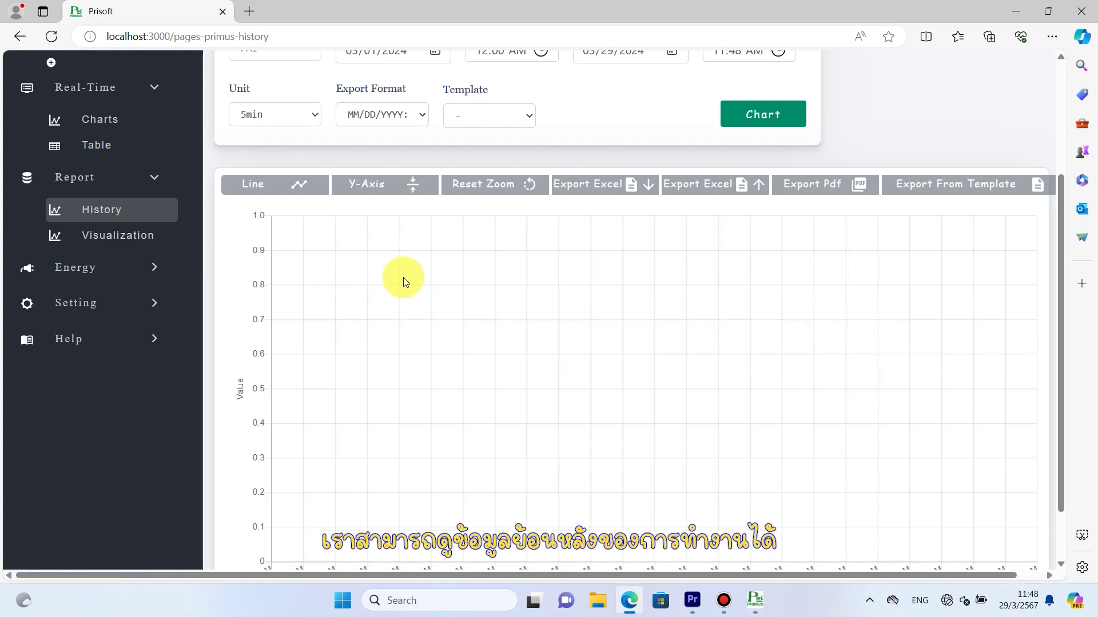
scroll(446, 292, up, 3)
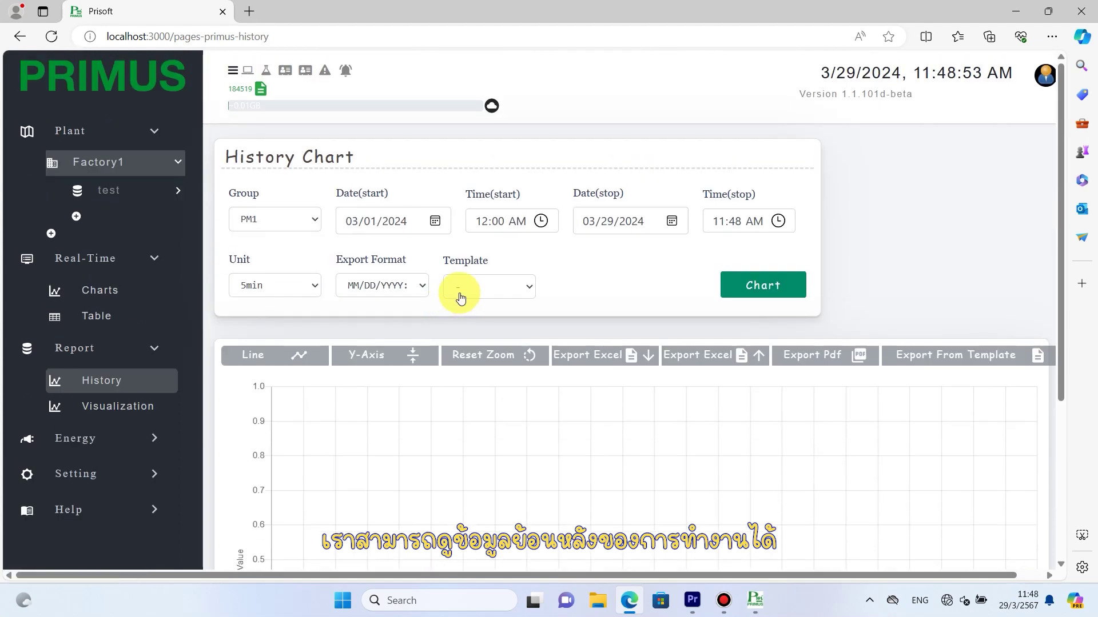
click(436, 222)
click(454, 380)
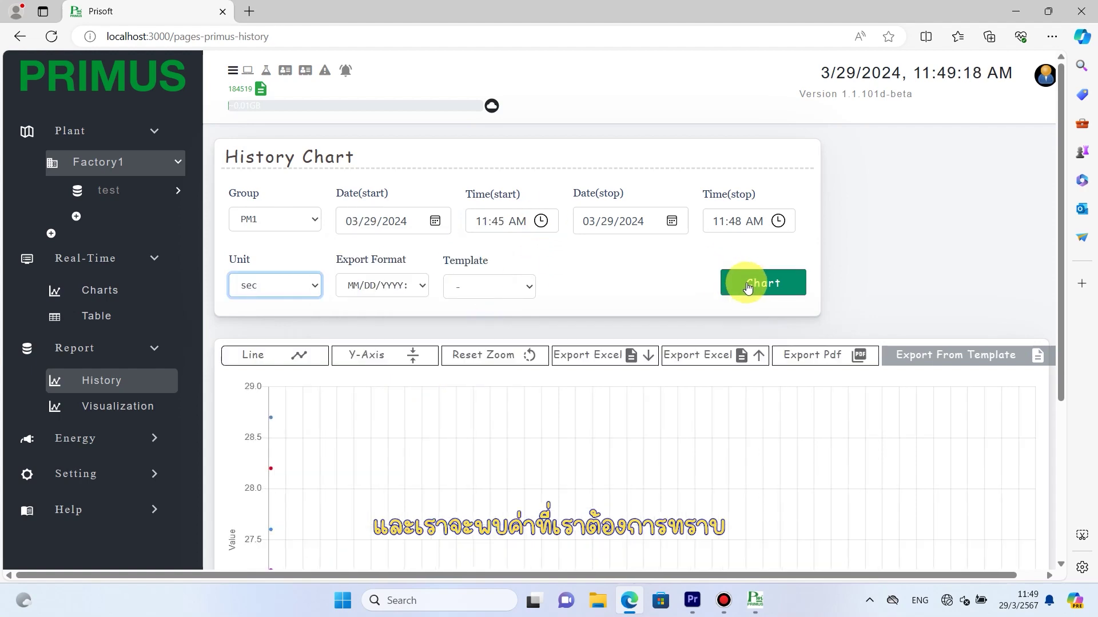
click(749, 286)
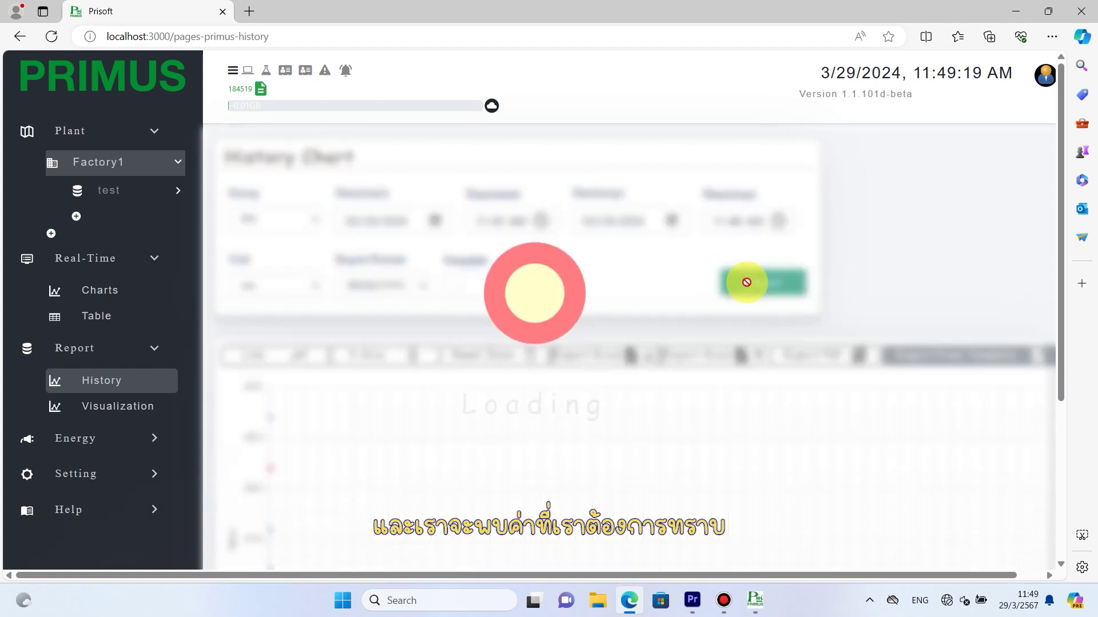
Export the history chart data to Excel and open the exported file
scroll(983, 337, down, 4)
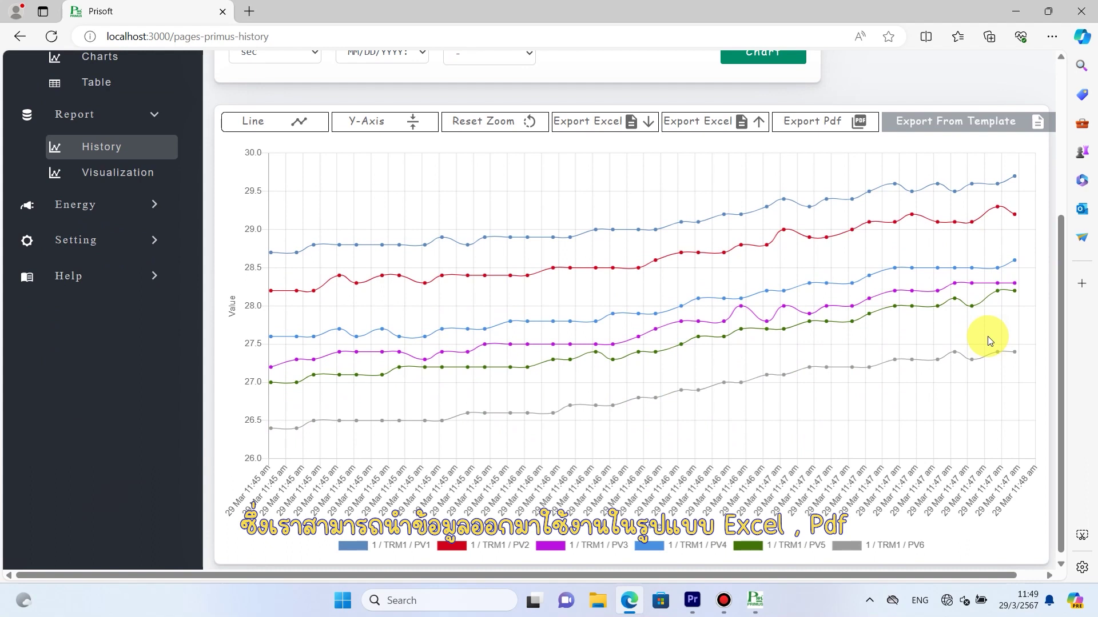
click(740, 129)
click(792, 94)
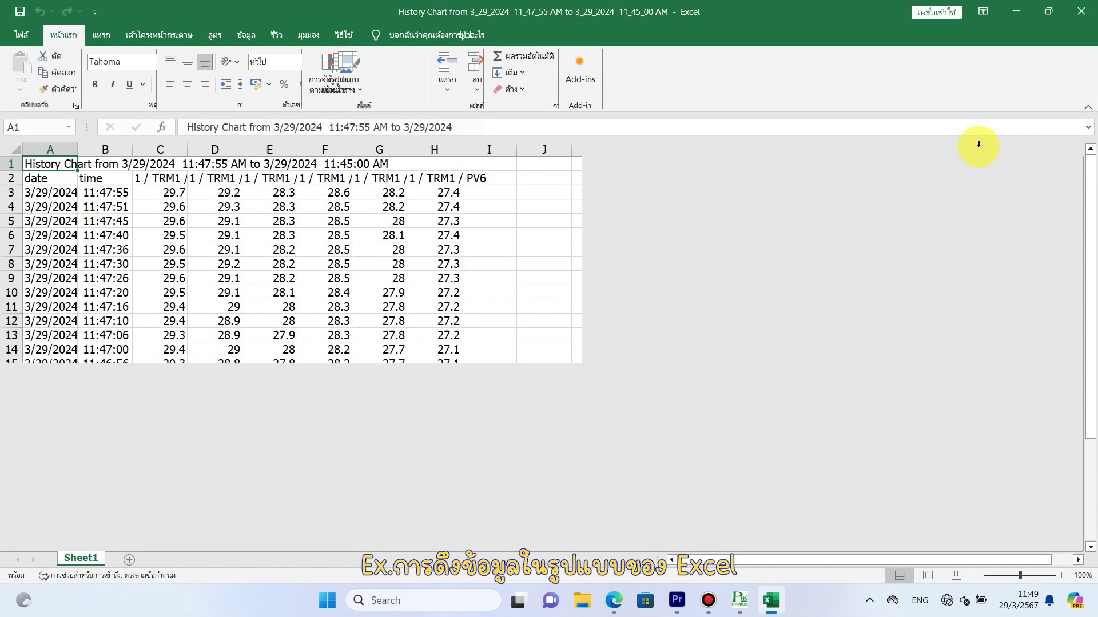